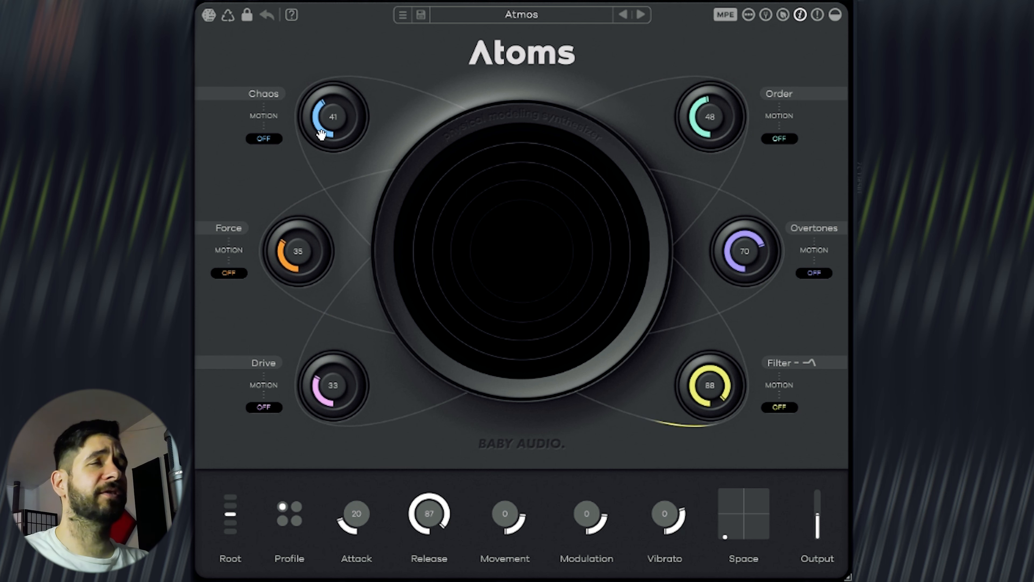
# - Turn on the parameter descriptions and set Chaos, Force, Drive, Order and Overtones to 0 with Filter at 100
pyautogui.moveTo(308, 241)
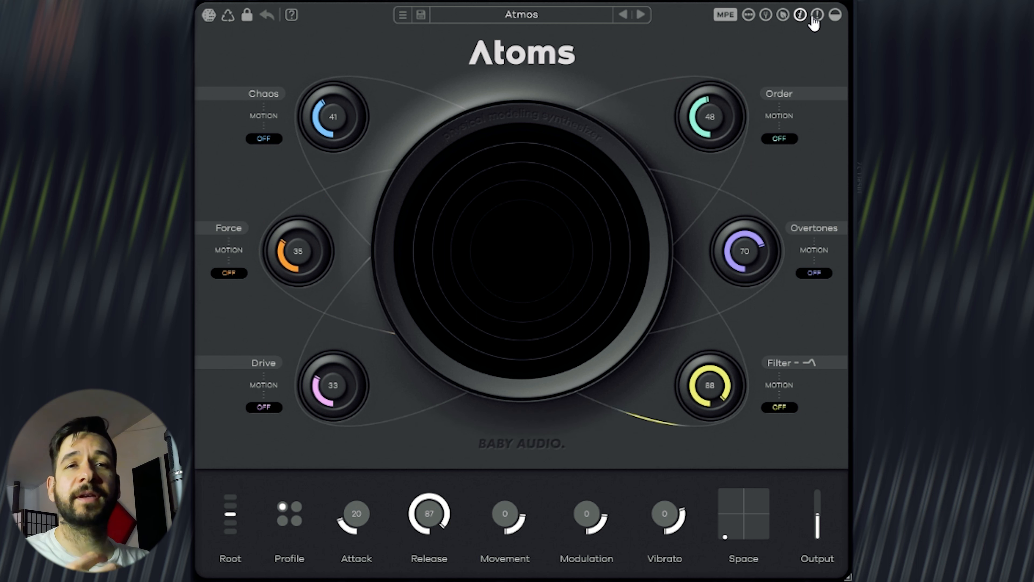
pyautogui.click(800, 16)
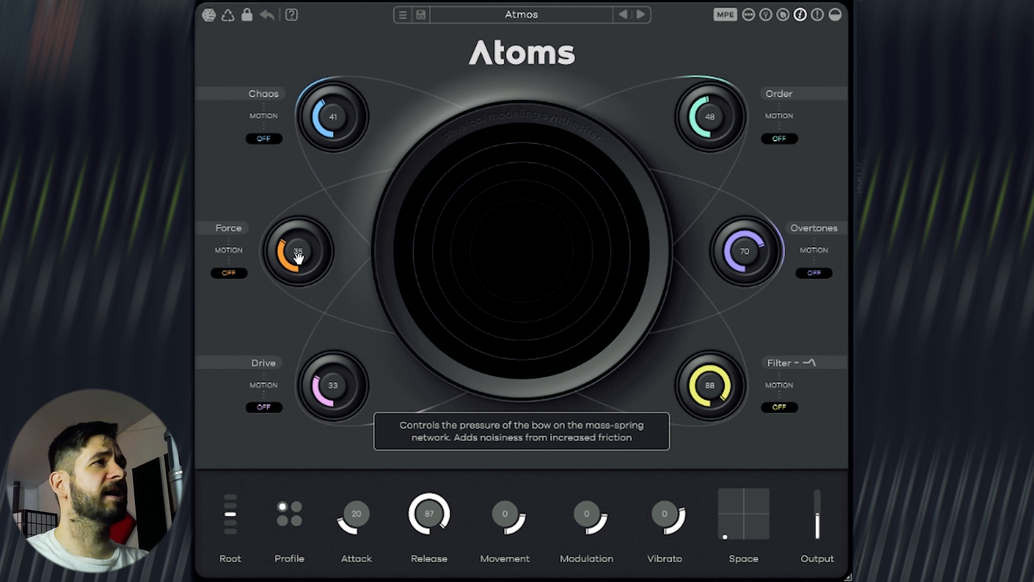
pyautogui.moveTo(341, 127)
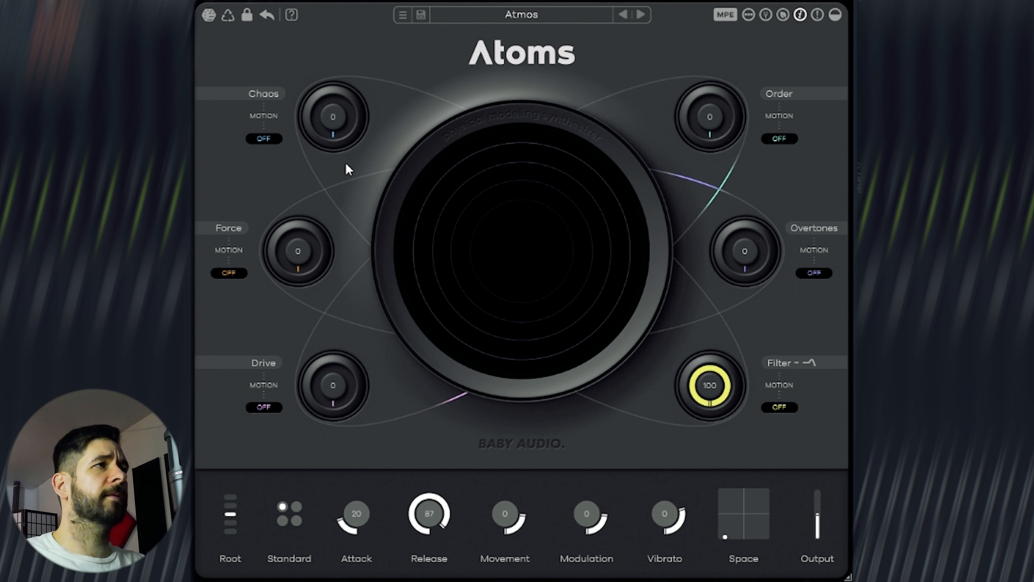
# - Try Chaos at its minimum, then raise it to about 25
pyautogui.moveTo(337, 117)
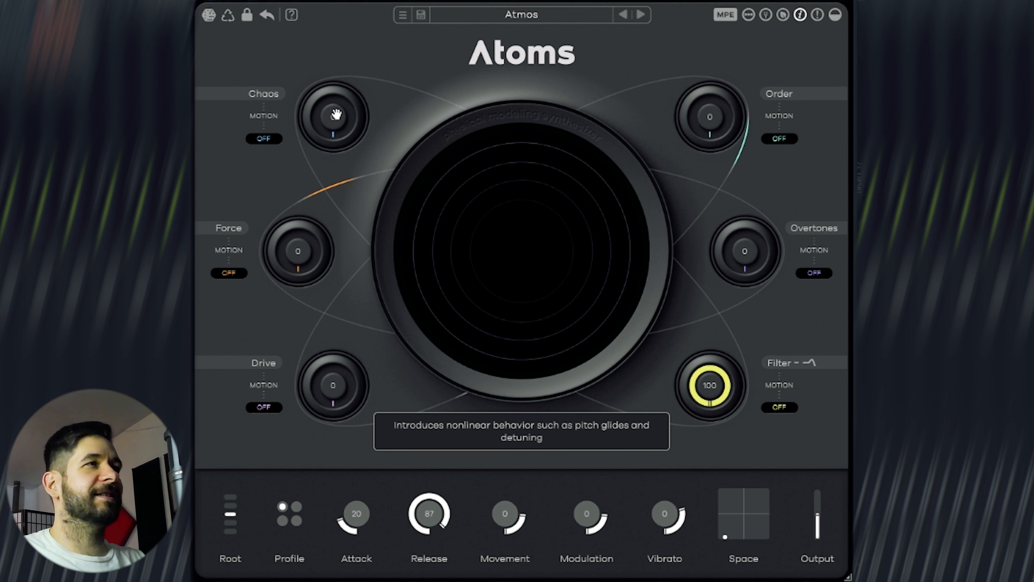
pyautogui.moveTo(336, 115); pyautogui.dragTo(326, 147)
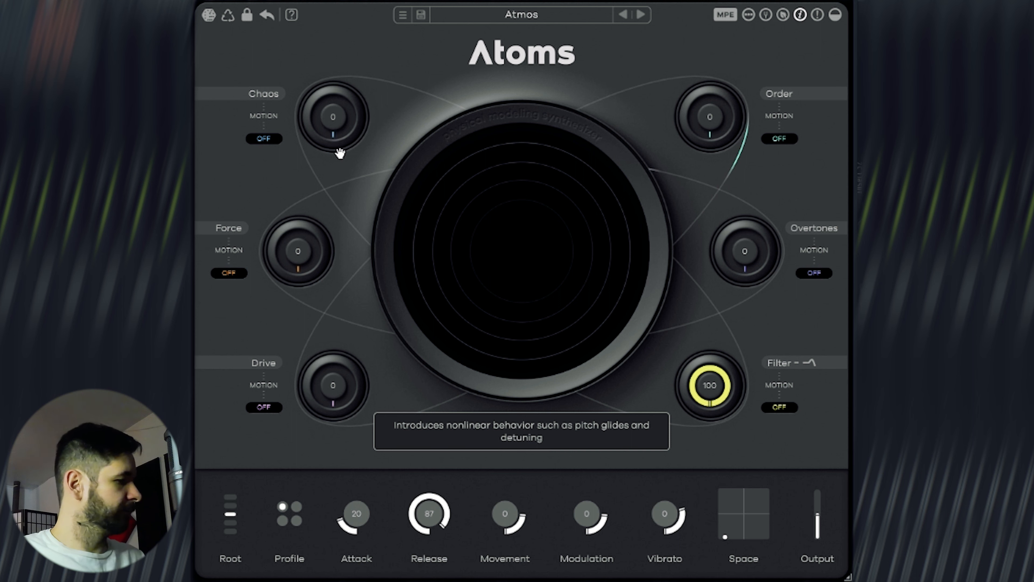
pyautogui.moveTo(333, 124); pyautogui.dragTo(324, 168)
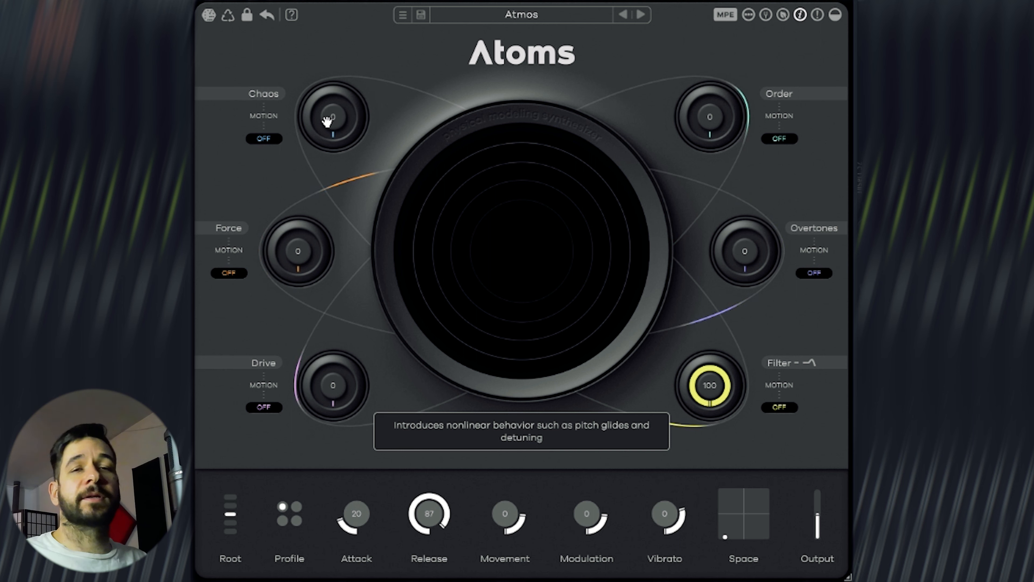
pyautogui.moveTo(331, 121); pyautogui.dragTo(330, 96)
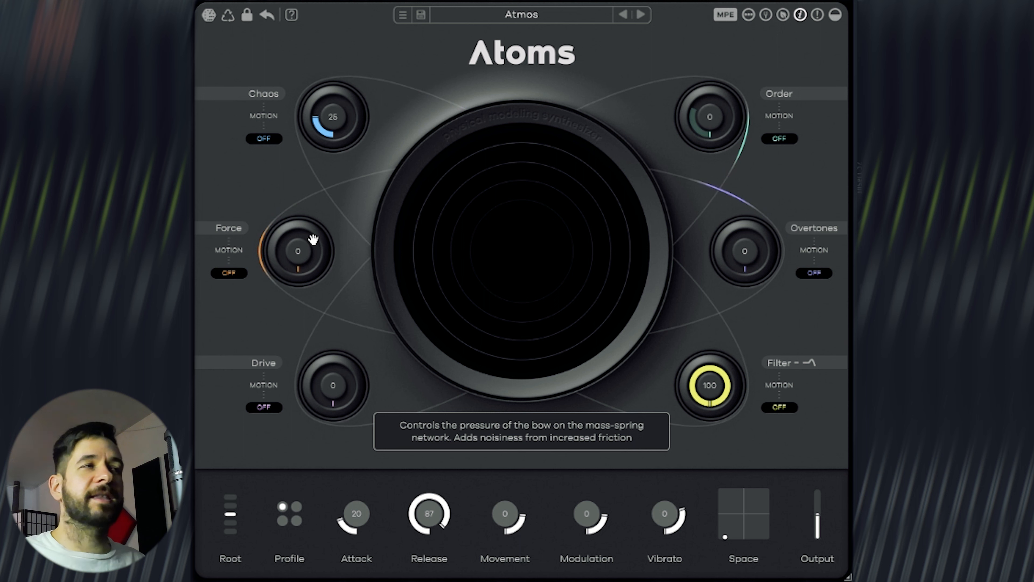
# - Sweep the Force amount up and down through its range and settle it at 20
pyautogui.moveTo(297, 243); pyautogui.dragTo(301, 117)
pyautogui.moveTo(299, 243); pyautogui.dragTo(299, 349)
pyautogui.moveTo(304, 361); pyautogui.dragTo(291, 333)
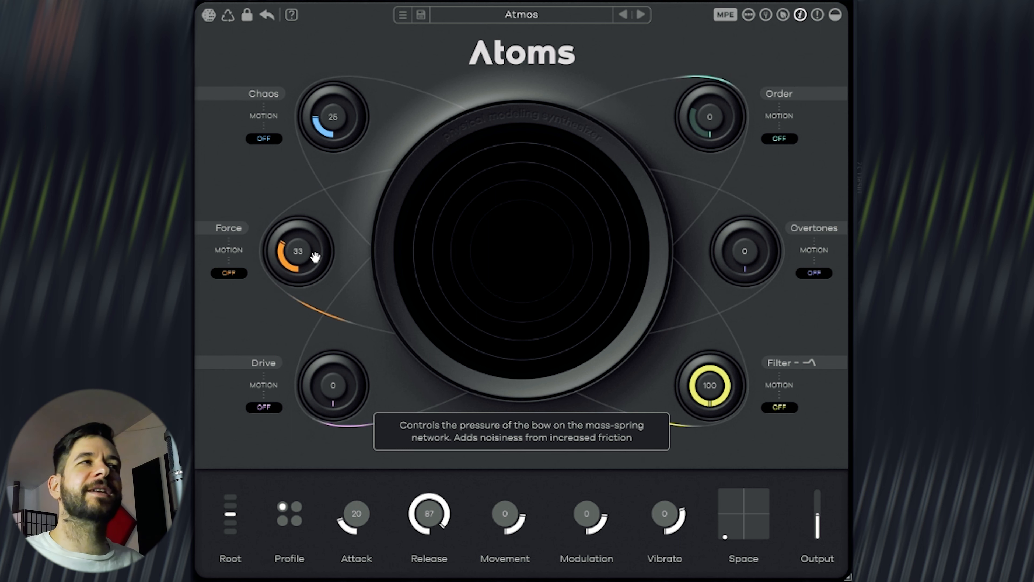
pyautogui.moveTo(315, 257); pyautogui.dragTo(299, 199)
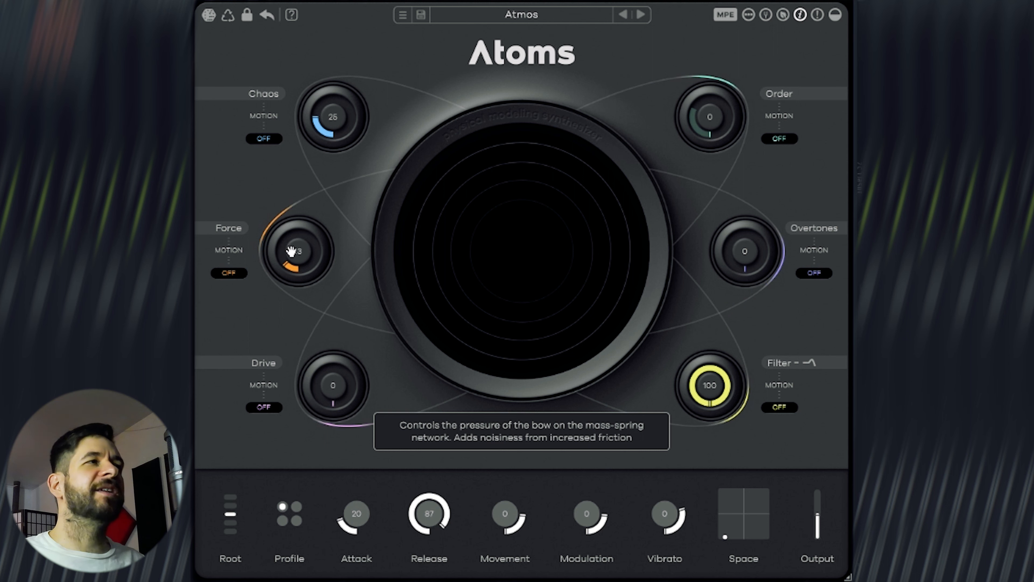
pyautogui.moveTo(294, 251); pyautogui.dragTo(299, 142)
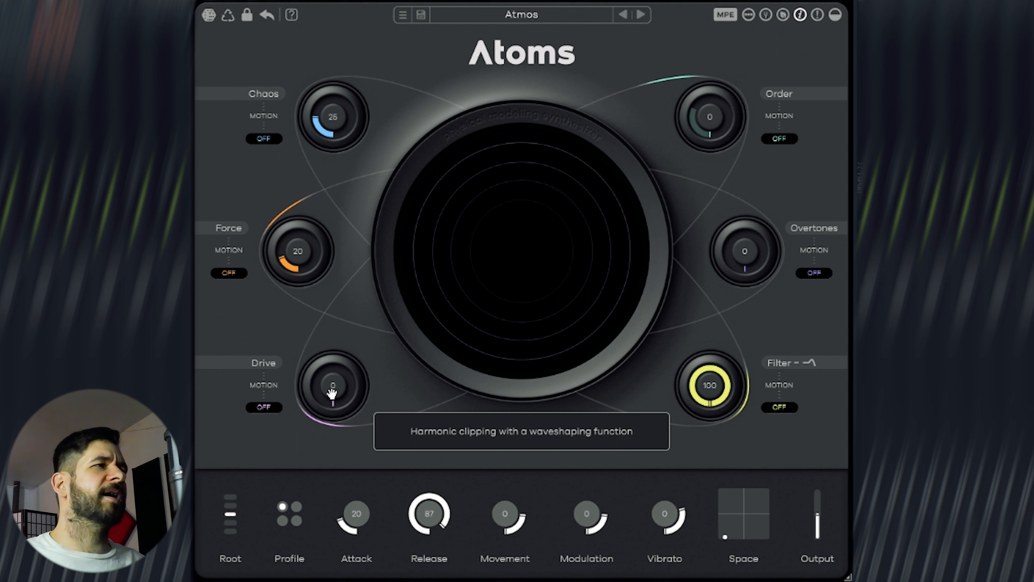
# - Raise the Drive amount from its minimum to 89
pyautogui.moveTo(331, 393); pyautogui.dragTo(310, 404)
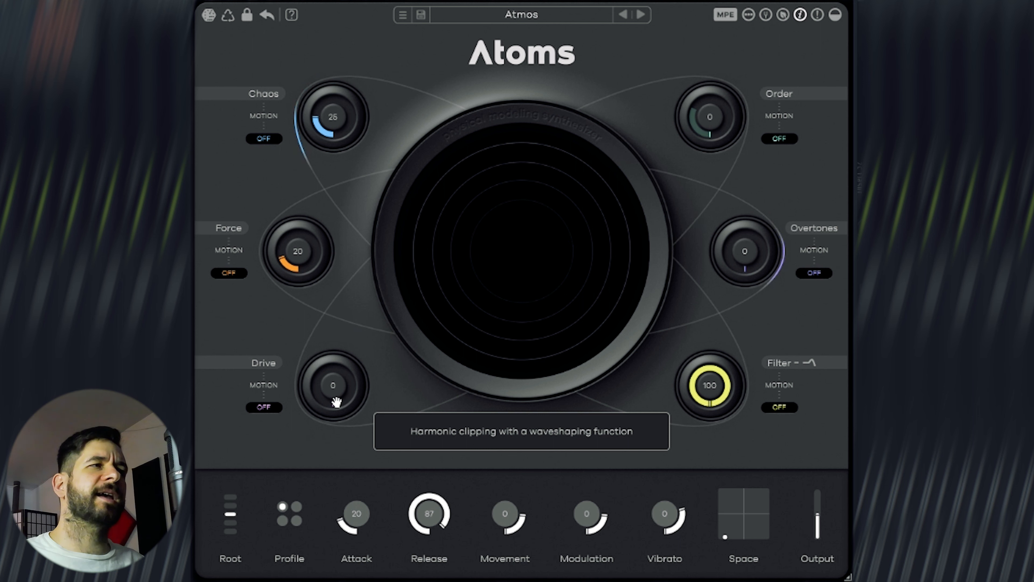
pyautogui.moveTo(325, 388); pyautogui.dragTo(324, 297)
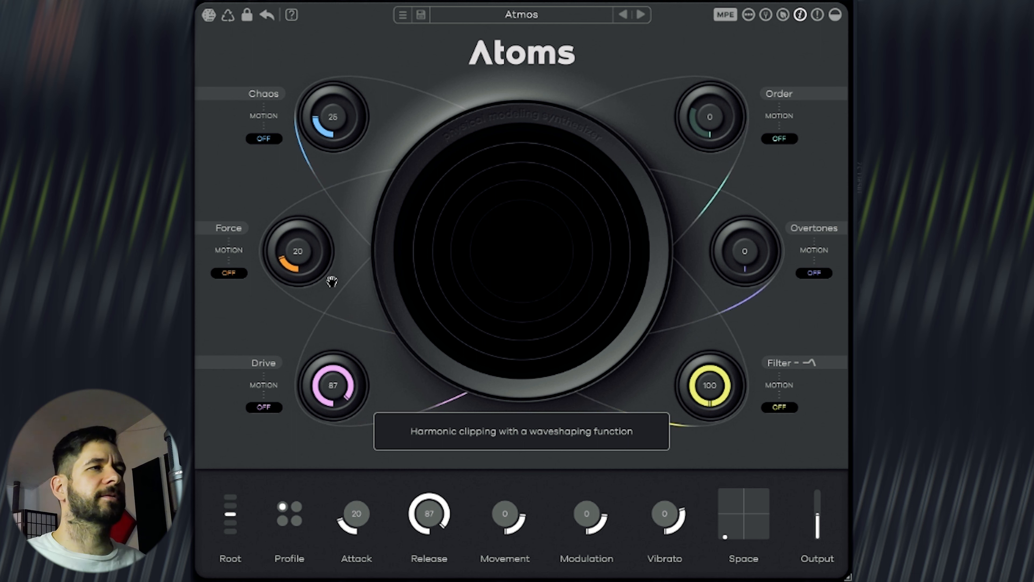
pyautogui.moveTo(332, 281)
pyautogui.mouseDown()
pyautogui.moveTo(339, 266)
pyautogui.moveTo(325, 403)
pyautogui.moveTo(335, 277)
pyautogui.mouseUp()
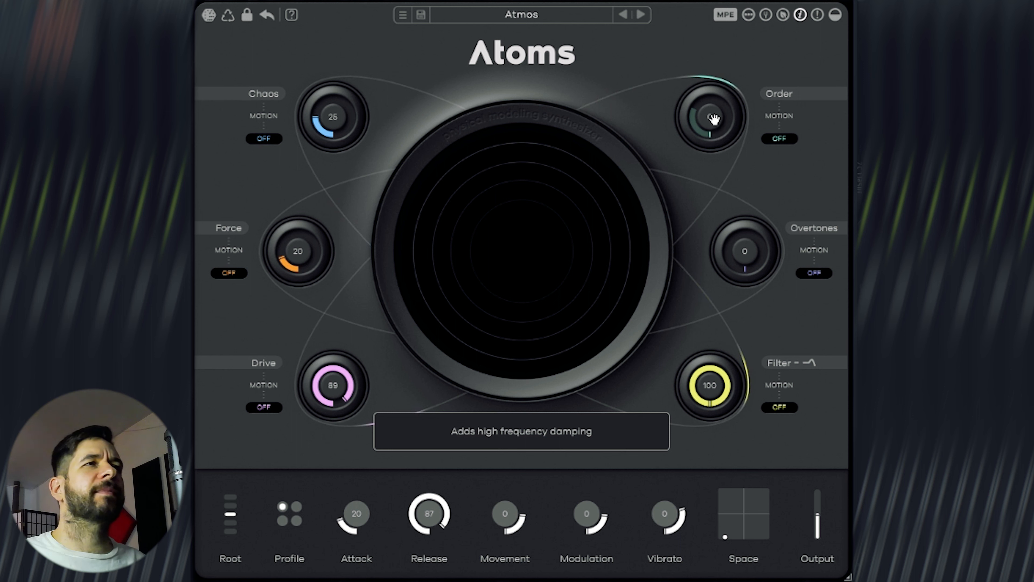
# - Try Order at 100 against a raised Chaos of 49, then settle Order at 3 and Chaos at 37
pyautogui.moveTo(704, 115); pyautogui.dragTo(695, 149)
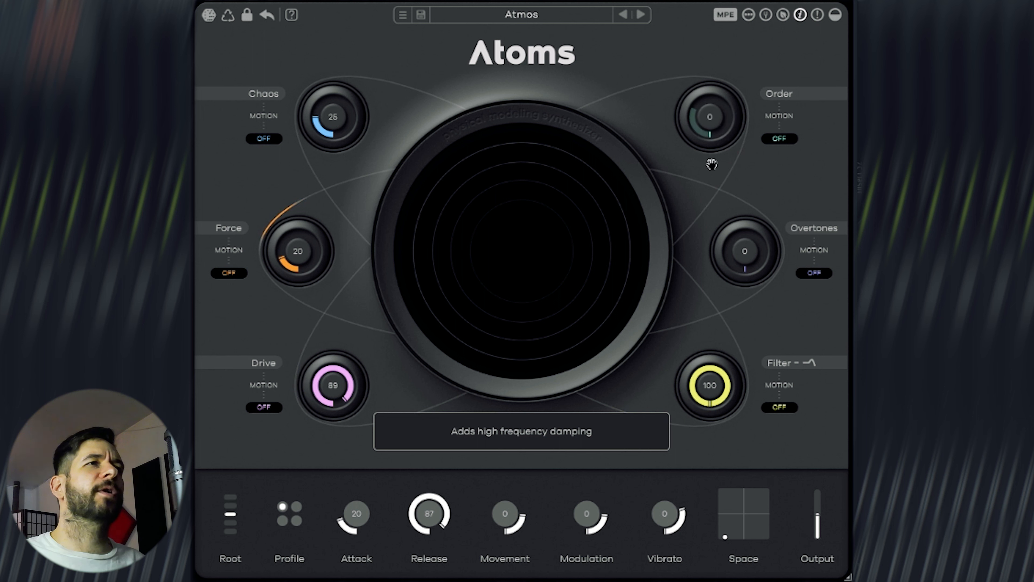
pyautogui.moveTo(701, 133); pyautogui.dragTo(720, 156)
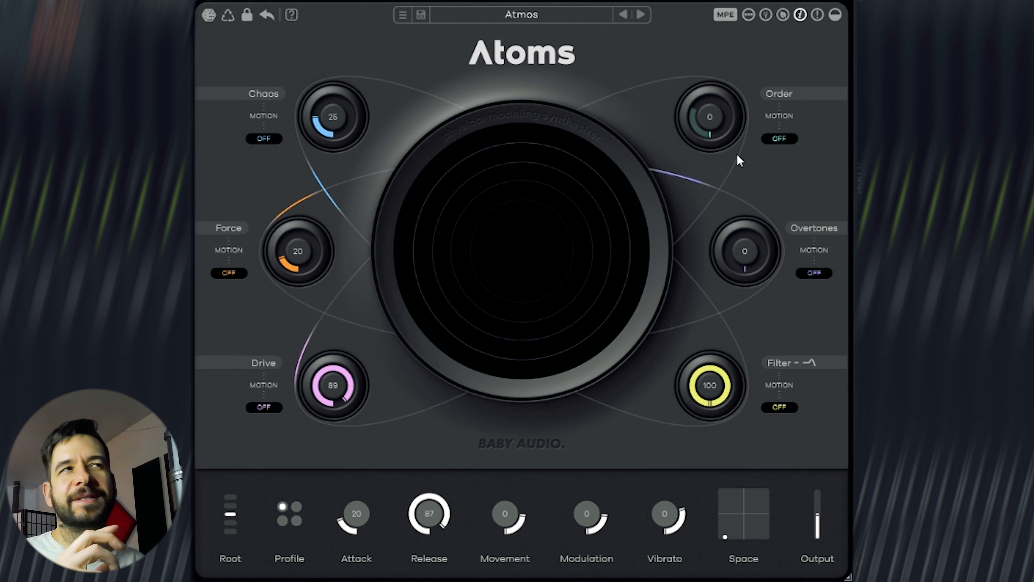
pyautogui.moveTo(342, 155); pyautogui.dragTo(323, 87)
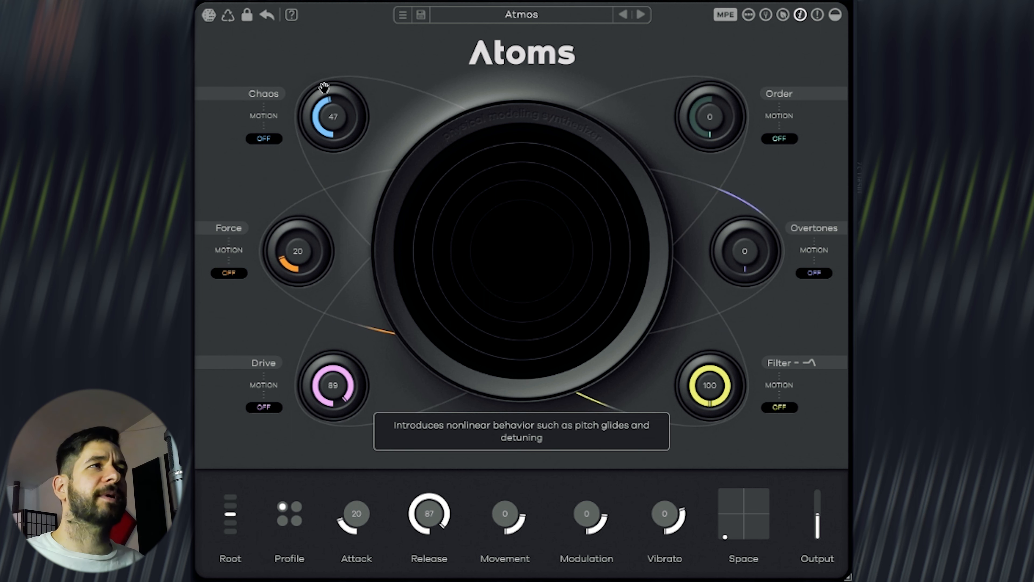
pyautogui.moveTo(699, 130); pyautogui.dragTo(713, 14)
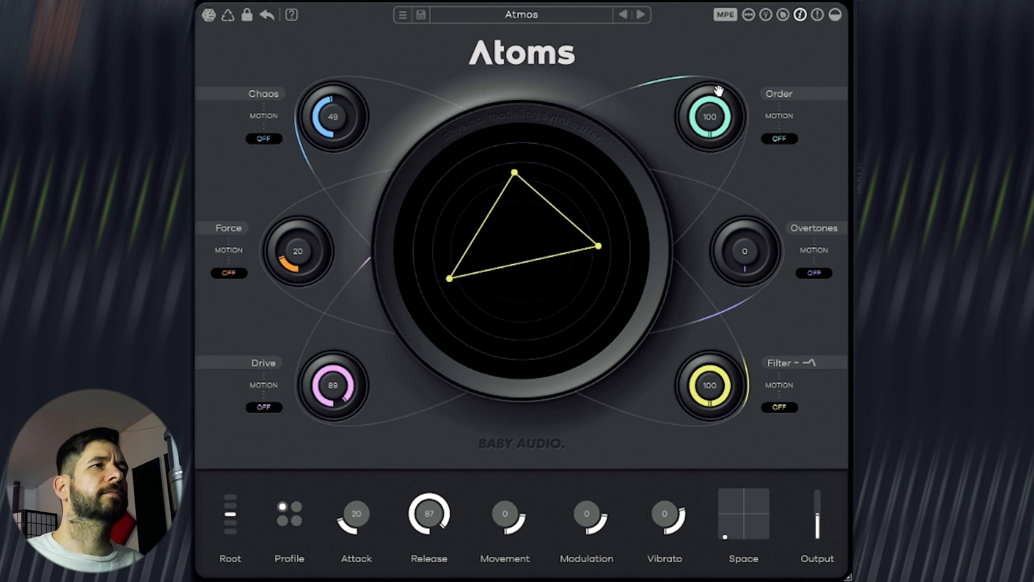
pyautogui.moveTo(715, 114); pyautogui.dragTo(704, 247)
pyautogui.moveTo(328, 132); pyautogui.dragTo(329, 147)
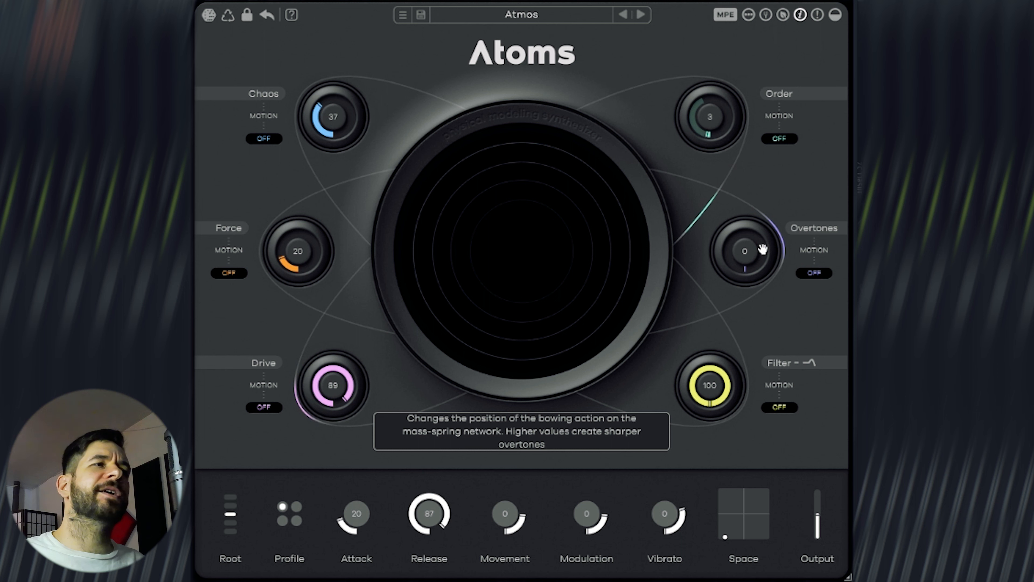
# - Sweep Overtones up to 100 and back down to 0
pyautogui.moveTo(748, 250); pyautogui.dragTo(736, 164)
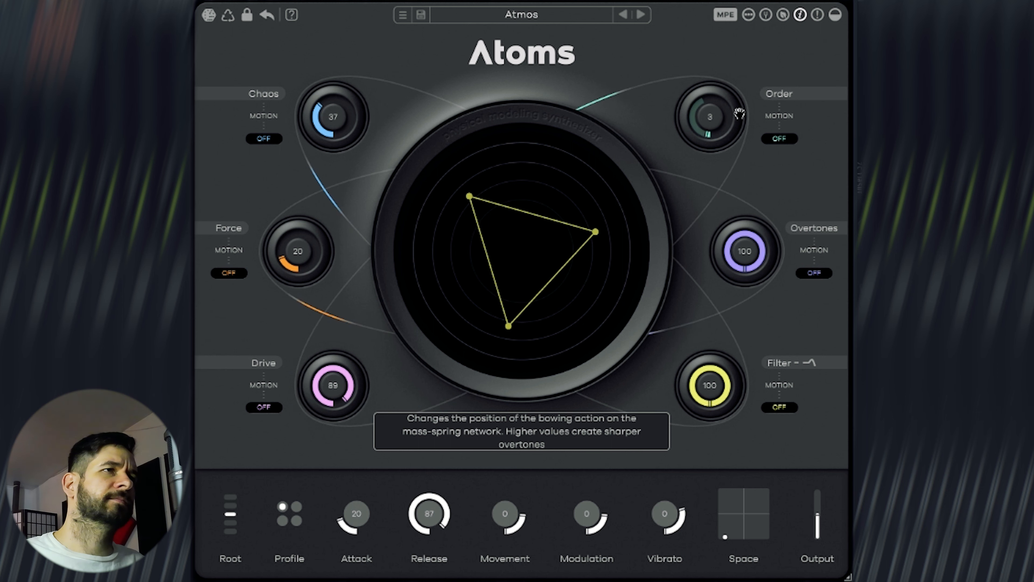
pyautogui.moveTo(726, 170); pyautogui.dragTo(732, 265)
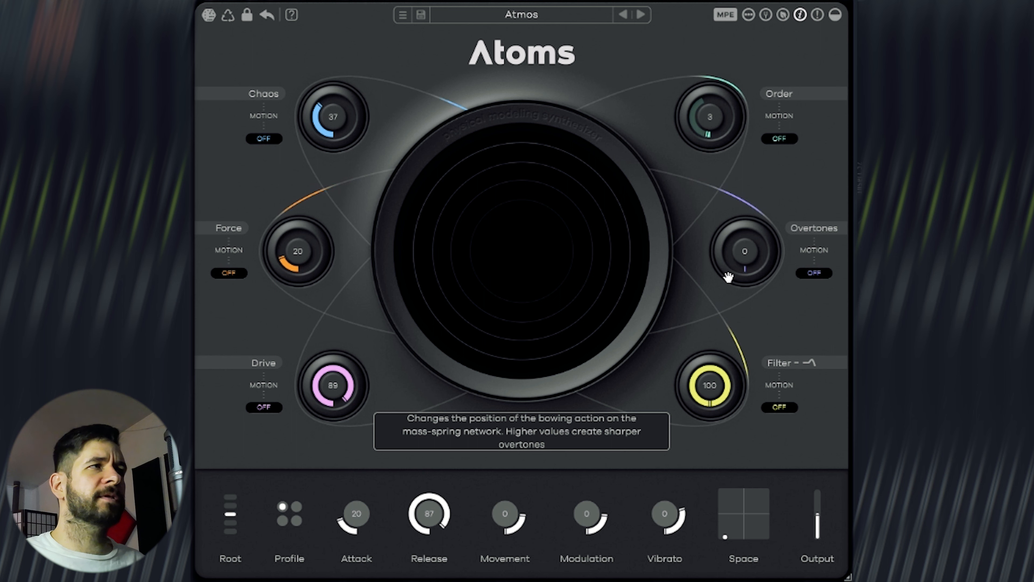
pyautogui.moveTo(754, 267)
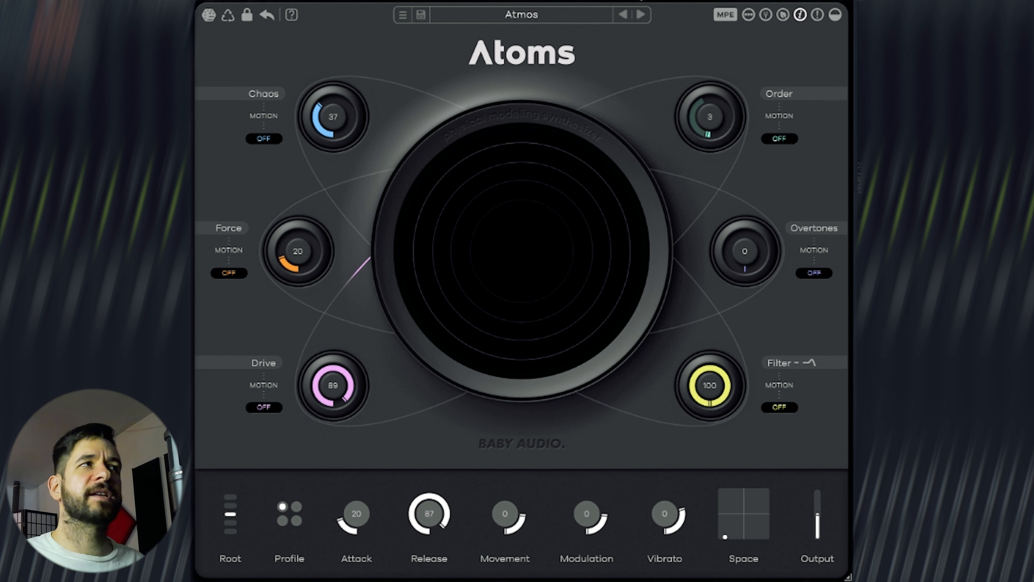
# - Set Chaos to 19 and Overtones to 30, and sweep the low-pass Filter, finishing at 100
pyautogui.moveTo(278, 102)
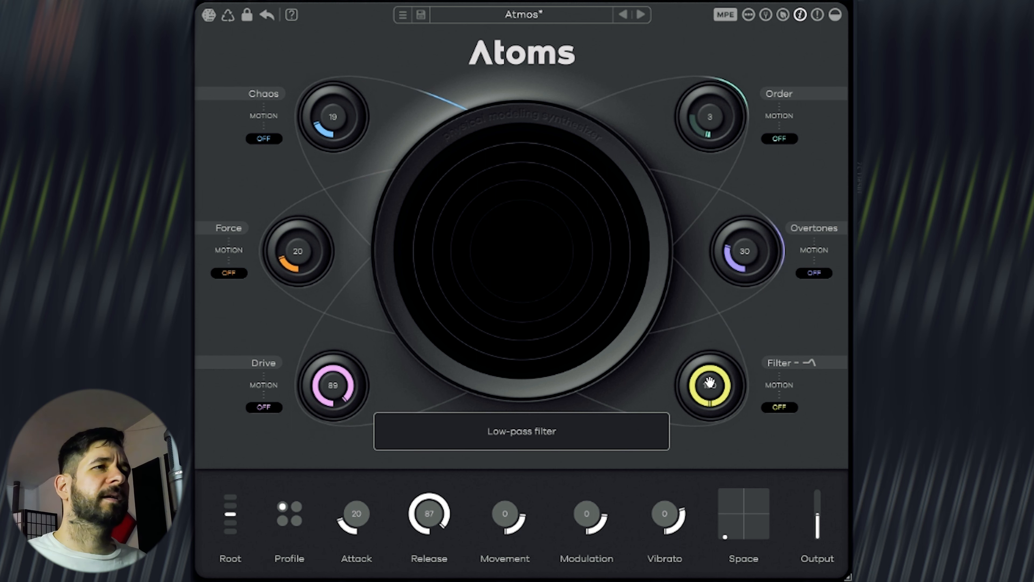
pyautogui.moveTo(704, 403); pyautogui.dragTo(714, 346)
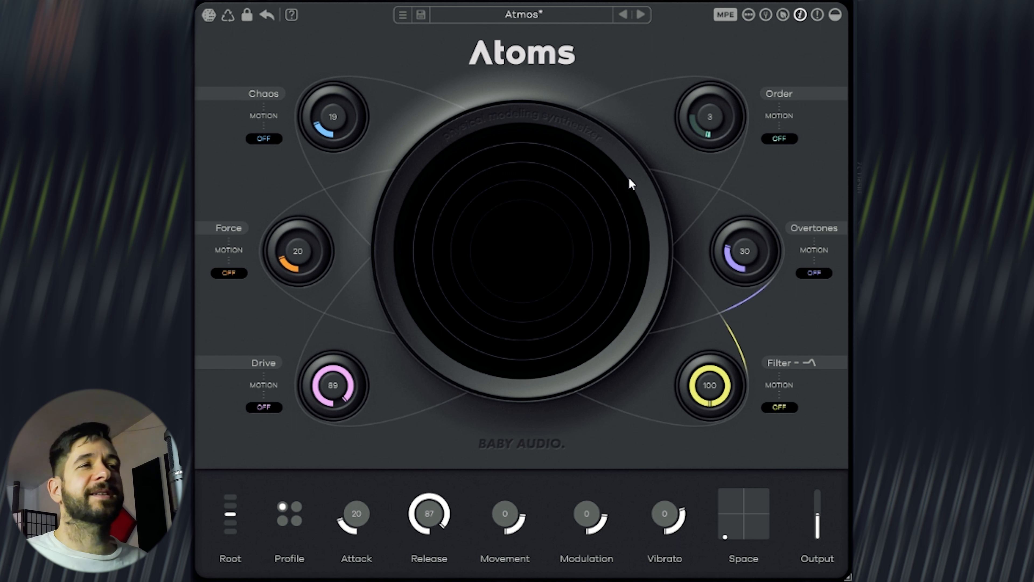
# - Try the second and Lo-fi mass-spring network profiles, then select the fourth profile
pyautogui.click(290, 508)
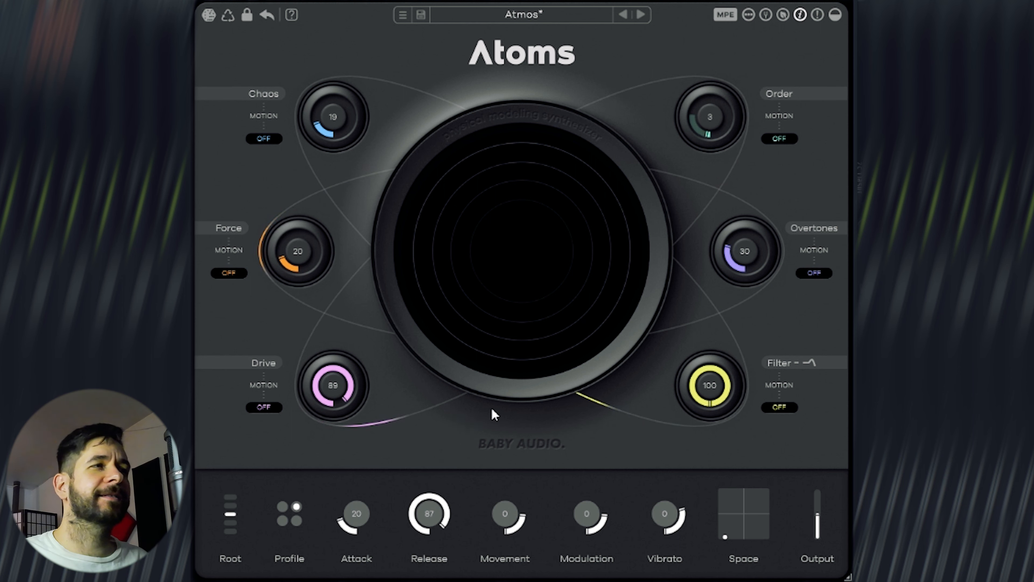
pyautogui.click(283, 520)
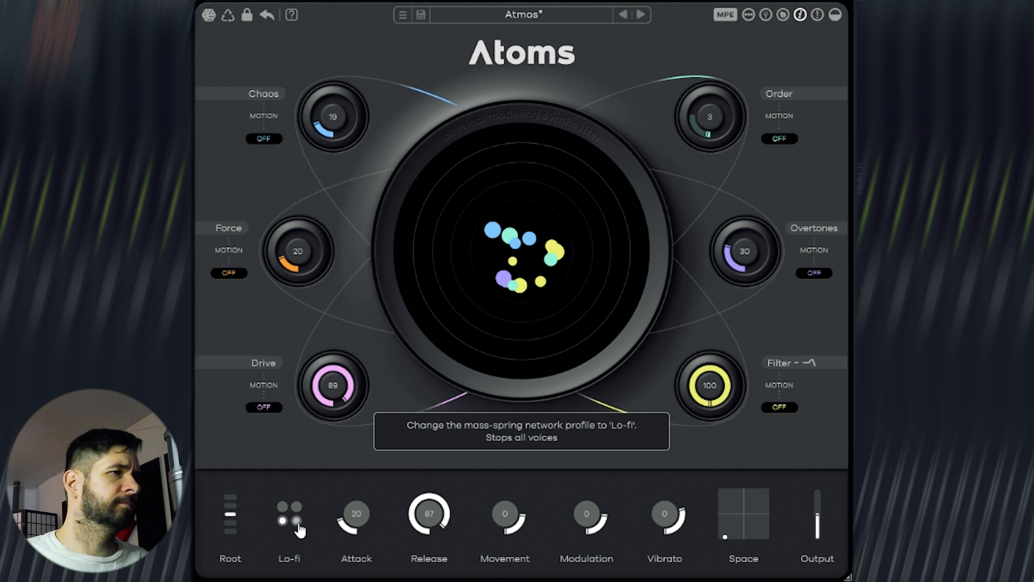
pyautogui.click(298, 522)
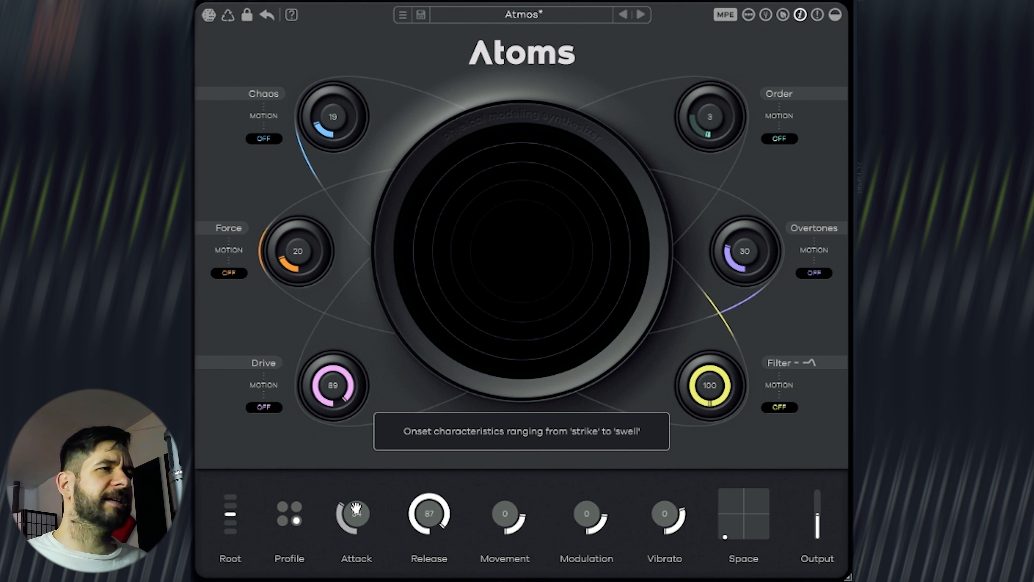
# - Set Attack to 48 and adjust the Movement depth to 64
pyautogui.moveTo(356, 508); pyautogui.dragTo(356, 494)
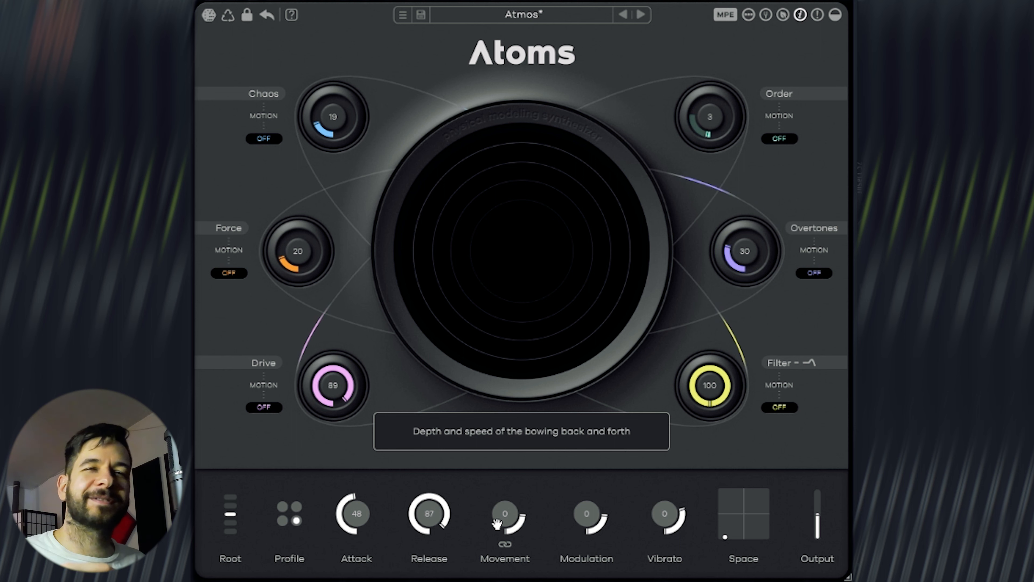
pyautogui.moveTo(497, 523); pyautogui.dragTo(502, 410)
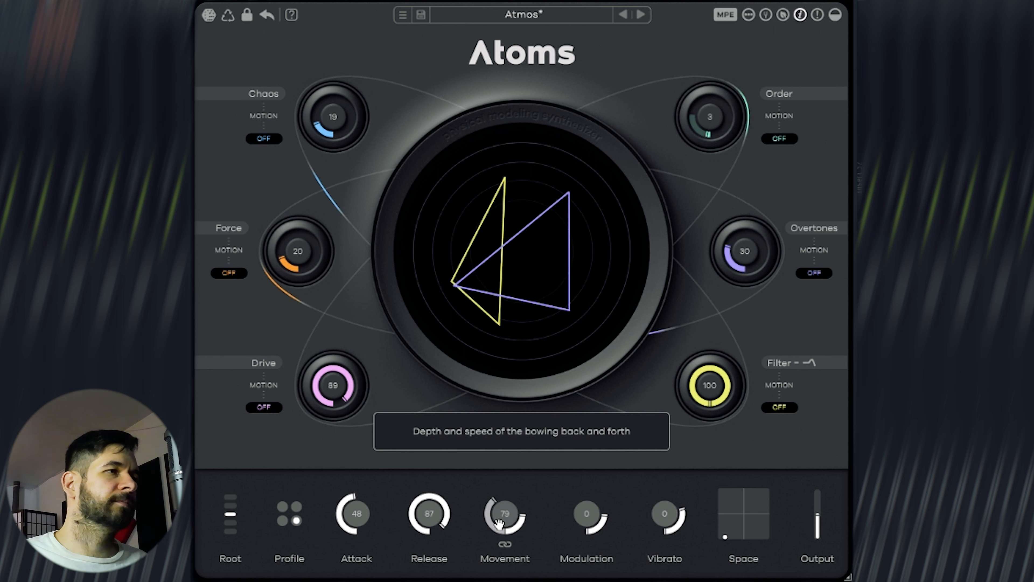
pyautogui.moveTo(490, 510); pyautogui.dragTo(489, 541)
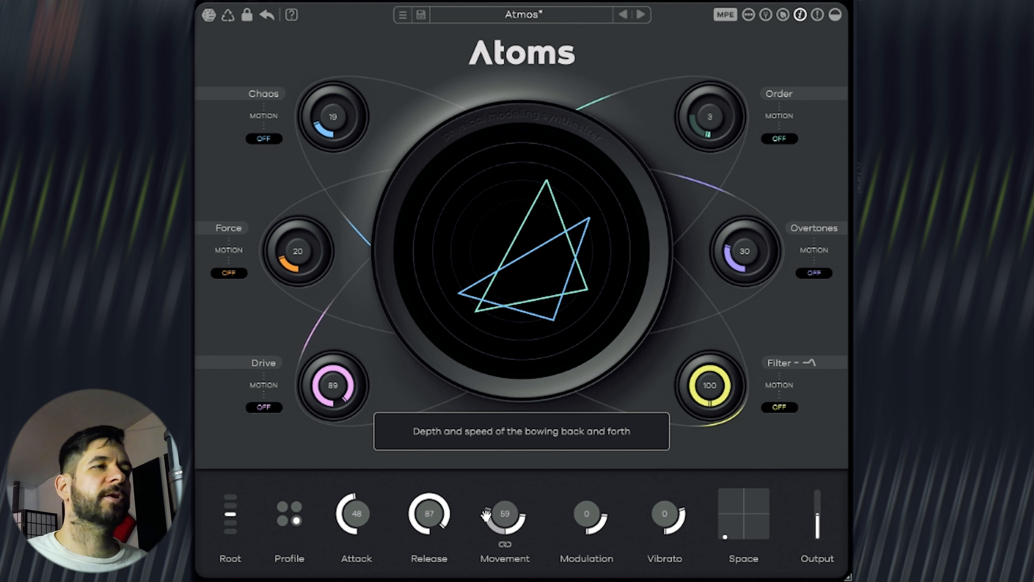
pyautogui.moveTo(488, 518); pyautogui.dragTo(486, 510)
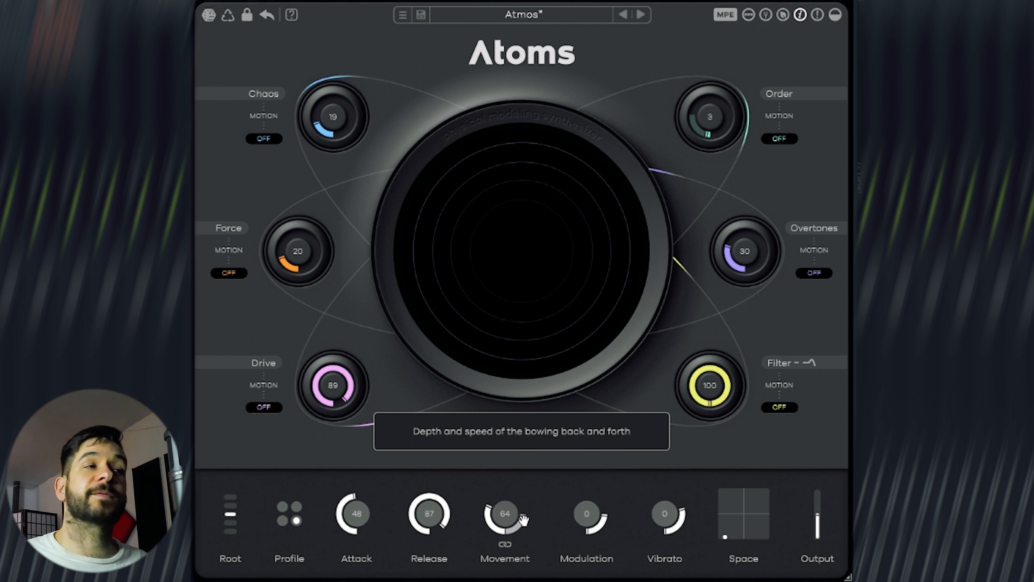
# - Set the Movement speed to 7.4 Hz, then lower its depth to the minimum and bring it back up to 62
pyautogui.moveTo(522, 519); pyautogui.dragTo(519, 484)
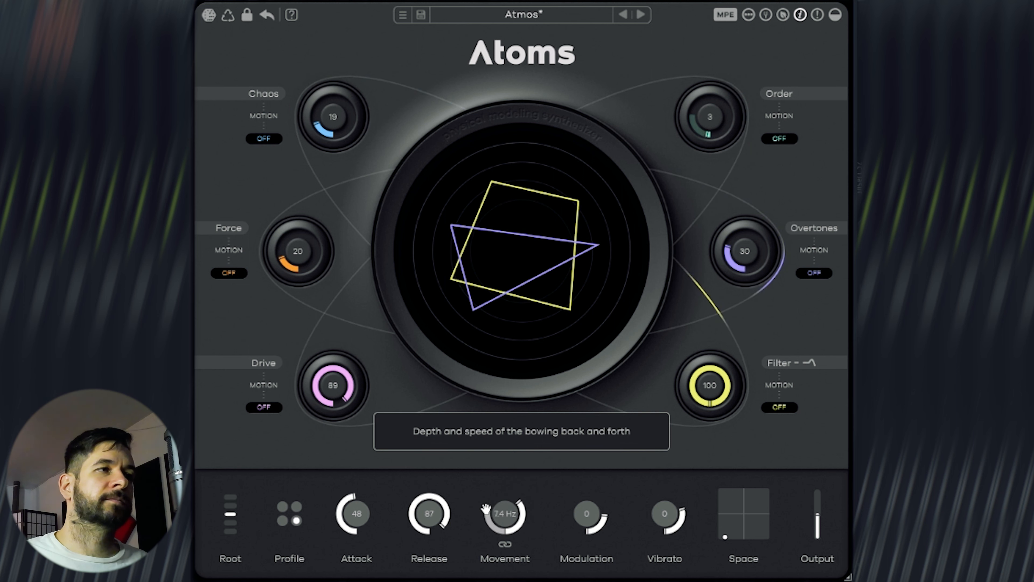
pyautogui.moveTo(485, 509); pyautogui.dragTo(494, 581)
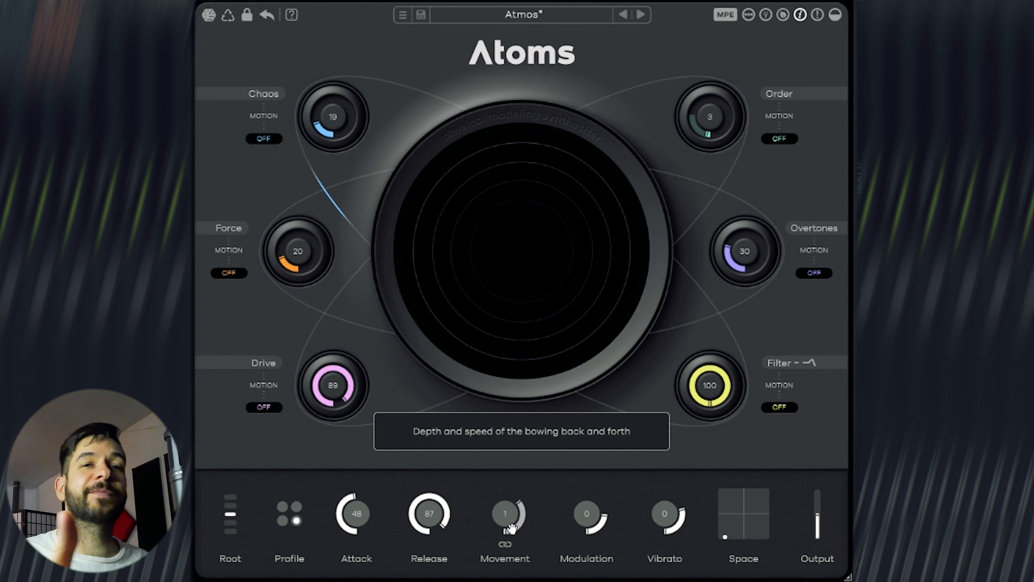
pyautogui.moveTo(499, 530); pyautogui.dragTo(458, 438)
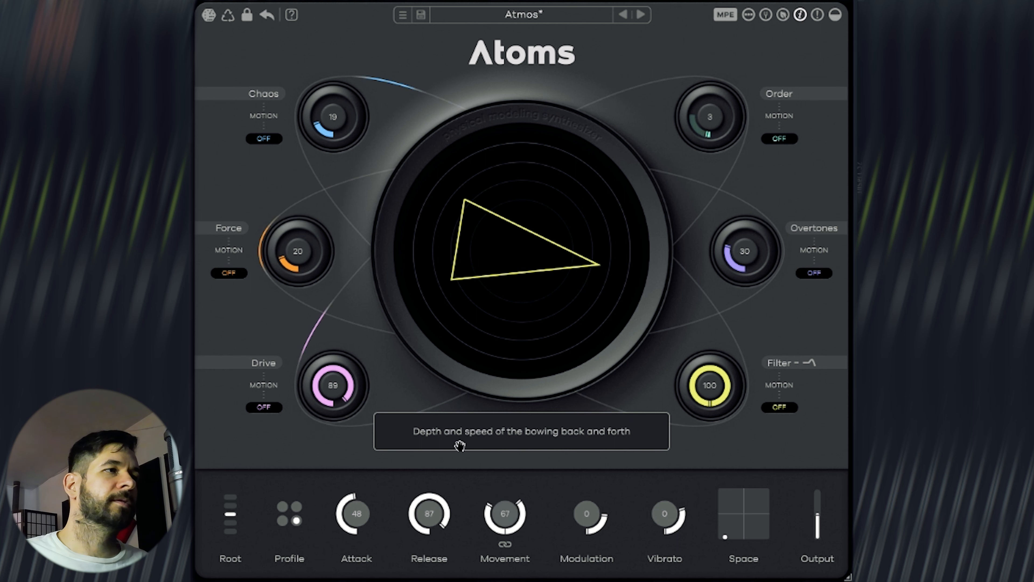
pyautogui.moveTo(459, 442); pyautogui.dragTo(456, 451)
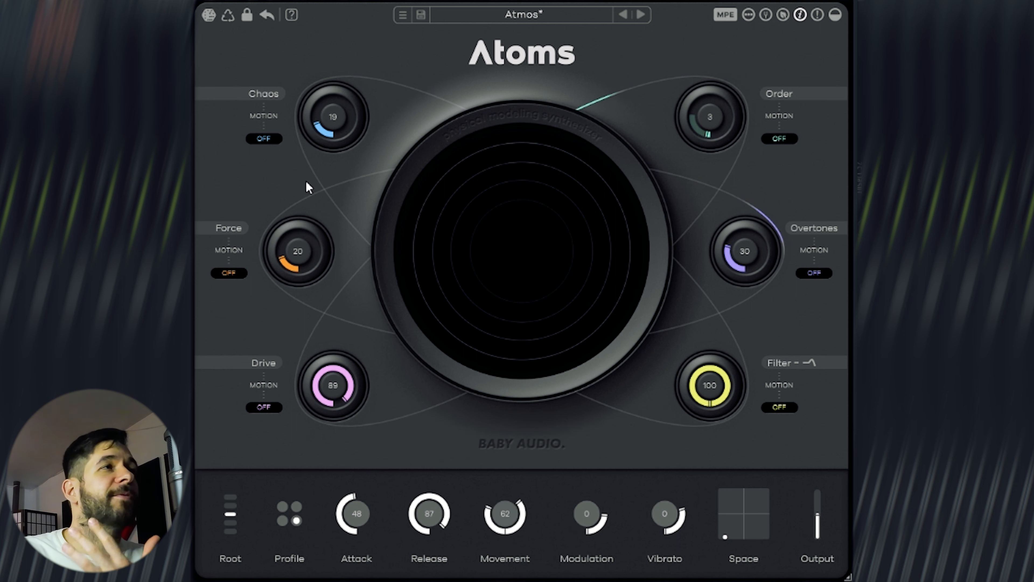
pyautogui.moveTo(344, 139)
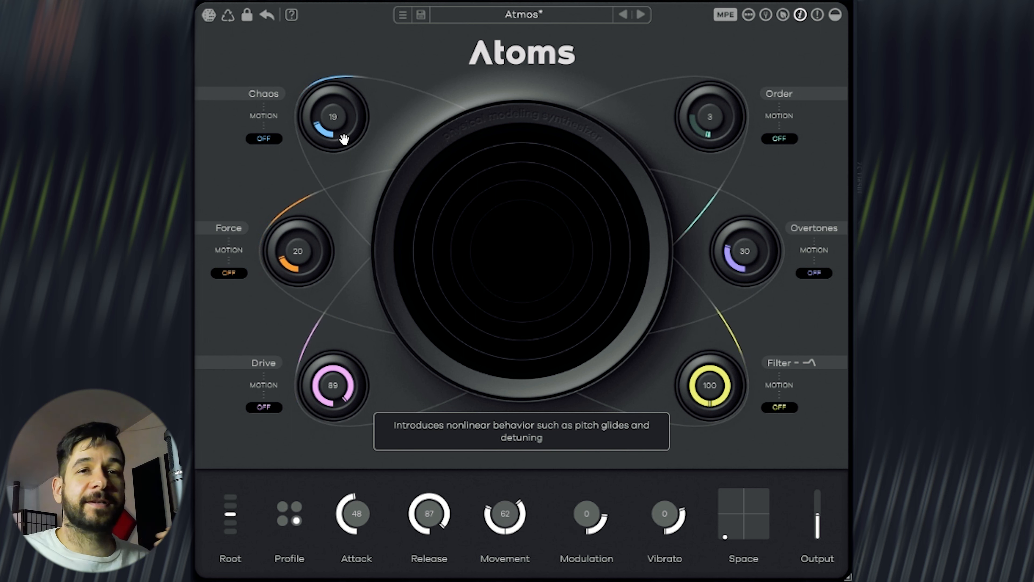
# - Sweep the Modulation depth, finishing at 77, and set the Vibrato speed to 4.6 Hz with a reduced depth
pyautogui.moveTo(578, 512)
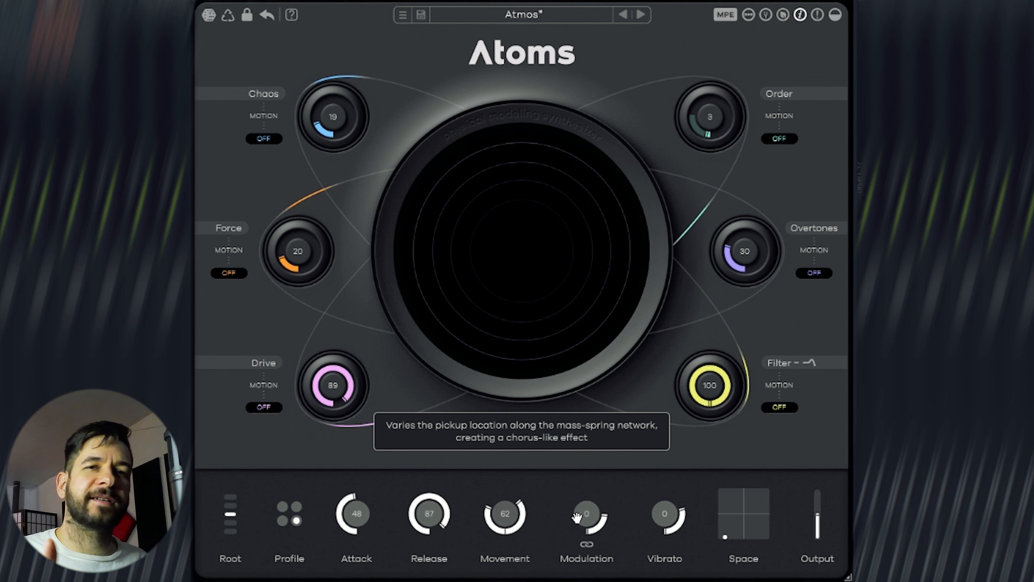
pyautogui.moveTo(577, 517); pyautogui.dragTo(566, 398)
pyautogui.moveTo(600, 517); pyautogui.dragTo(592, 470)
pyautogui.moveTo(574, 513); pyautogui.dragTo(556, 538)
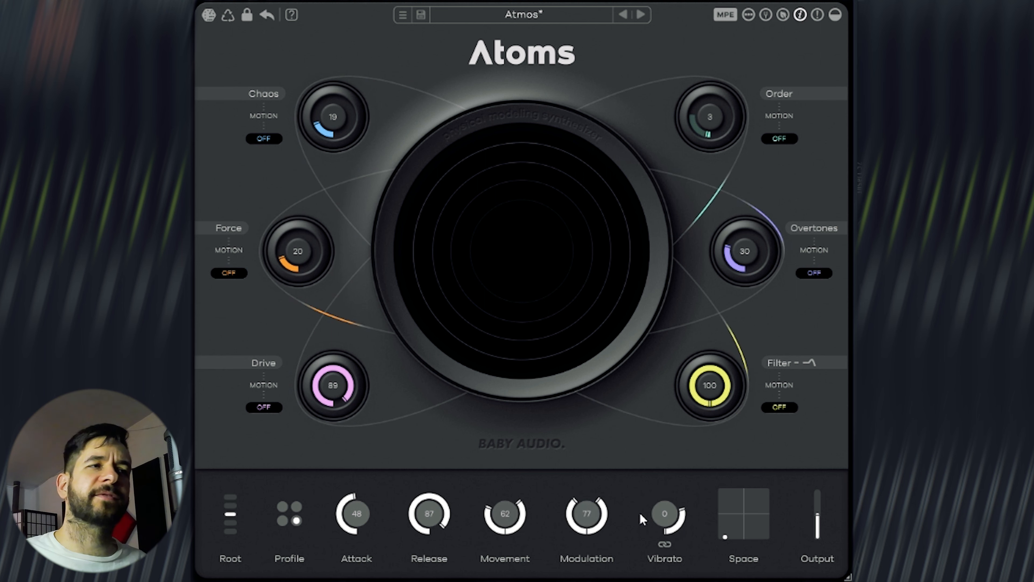
pyautogui.moveTo(658, 519)
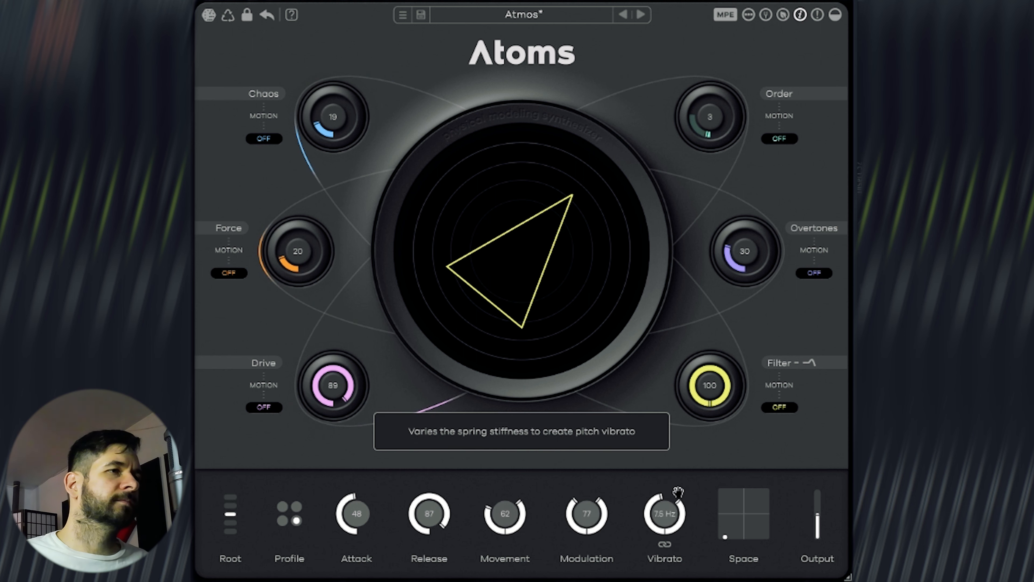
pyautogui.moveTo(657, 503); pyautogui.dragTo(631, 581)
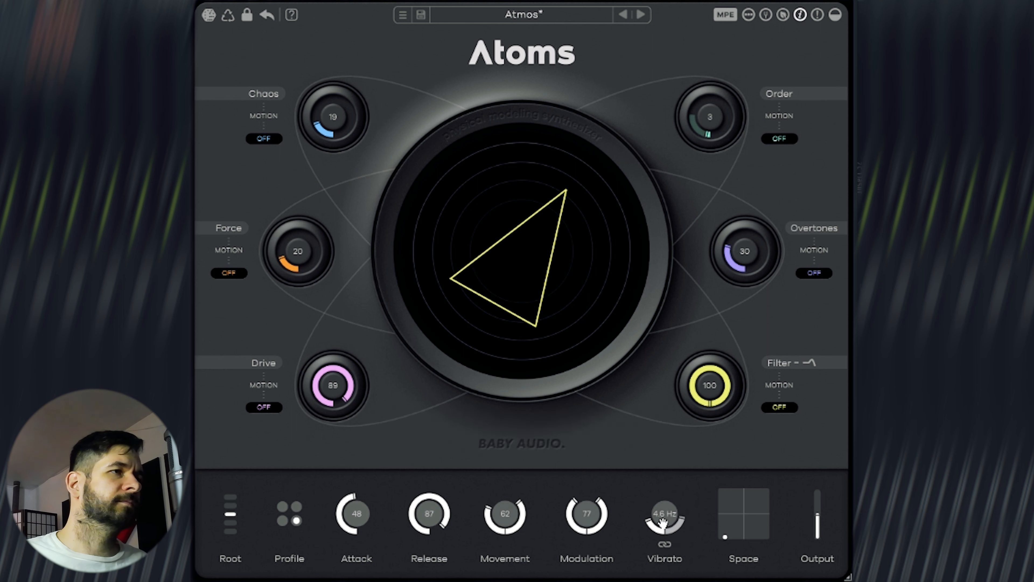
# - Lower Movement to 36 and Modulation to 47, and set the Space reverb to about half mix with a small size
pyautogui.moveTo(490, 512); pyautogui.dragTo(494, 555)
pyautogui.moveTo(582, 514); pyautogui.dragTo(558, 551)
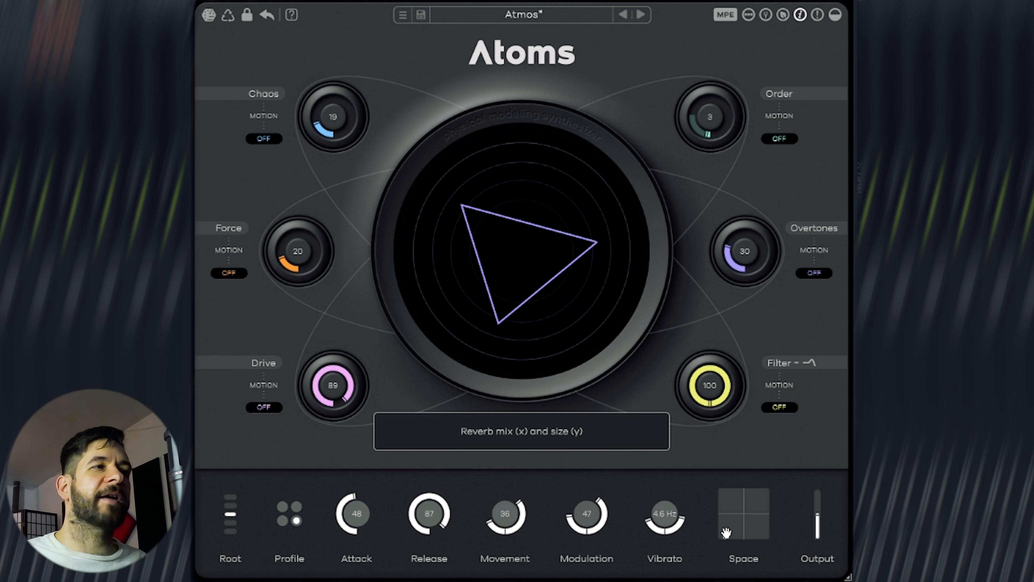
pyautogui.moveTo(733, 518); pyautogui.dragTo(724, 522)
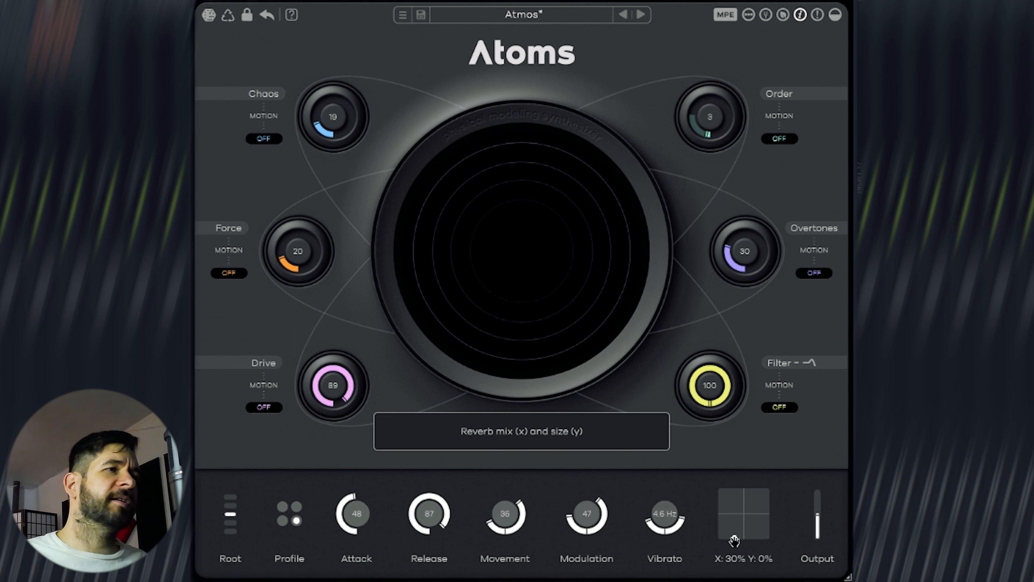
pyautogui.moveTo(724, 529); pyautogui.dragTo(748, 528)
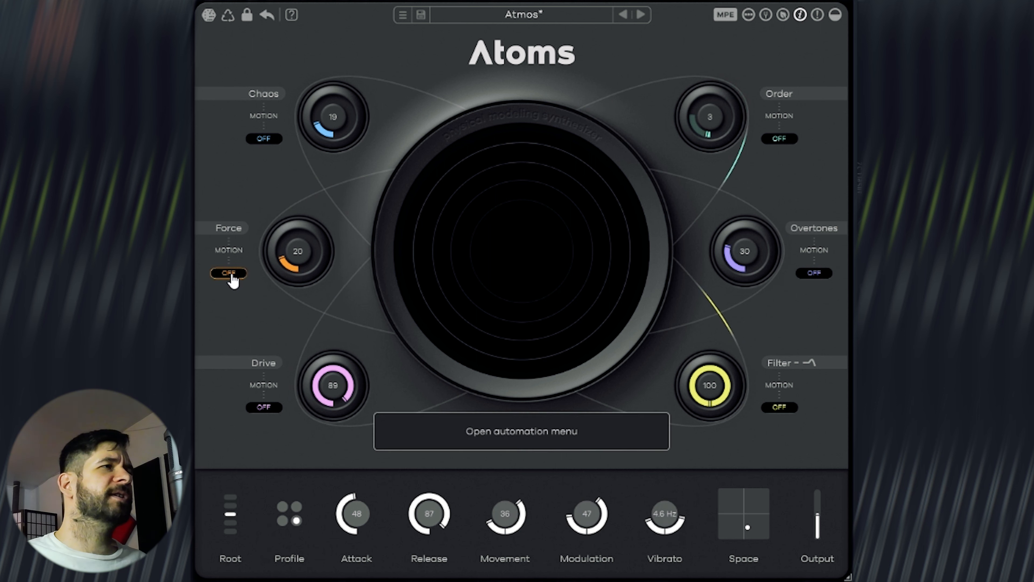
# - Assign a Saw motion to Chaos, raise its rate to 5.0 Hz and sync the rate to tempo
pyautogui.click(265, 139)
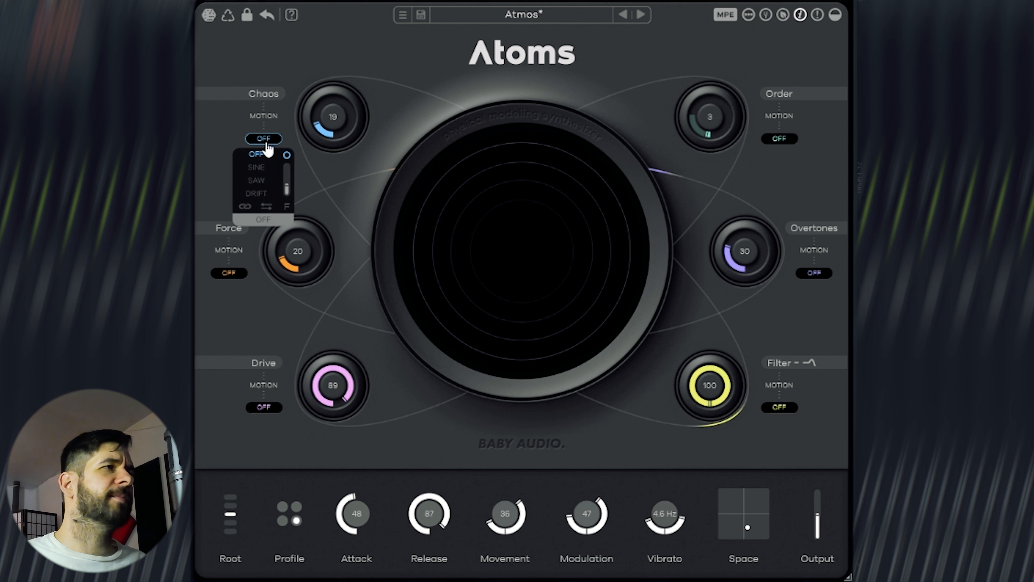
pyautogui.click(264, 185)
pyautogui.moveTo(289, 186); pyautogui.dragTo(284, 149)
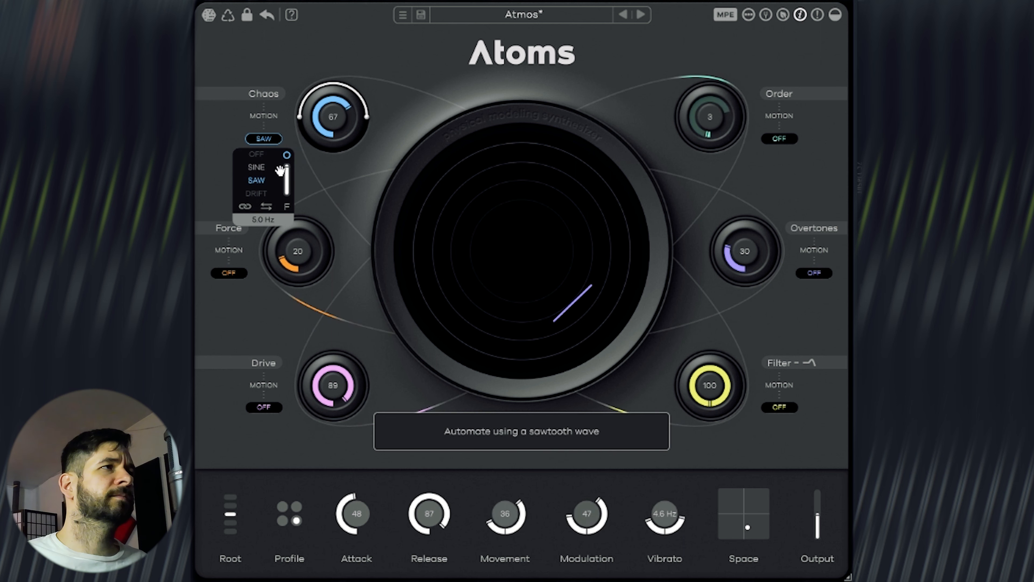
pyautogui.click(245, 206)
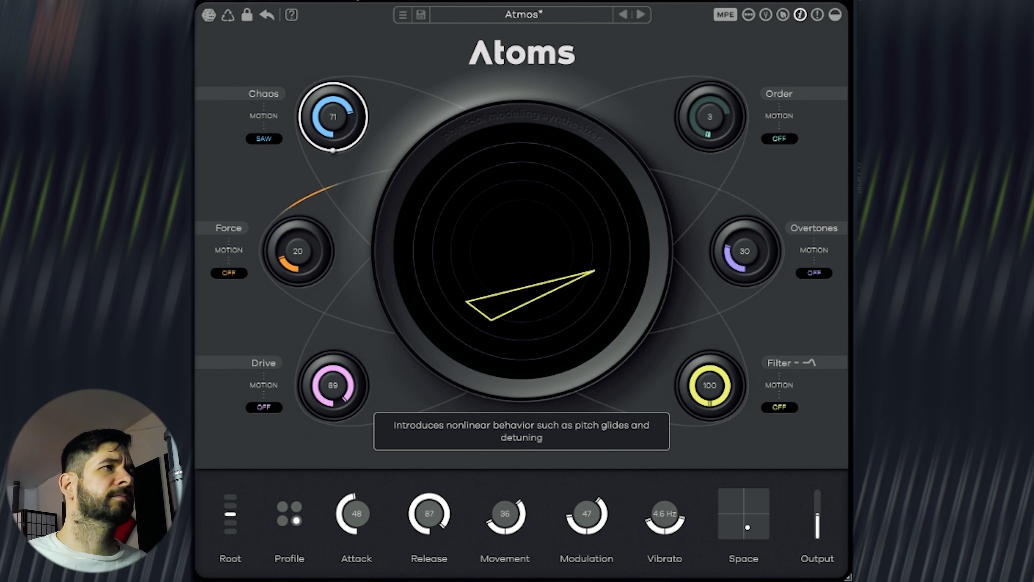
# - Switch the Chaos motion to Sine, test its synced rate at 1/32, and turn tempo sync off again
pyautogui.click(264, 139)
pyautogui.click(257, 167)
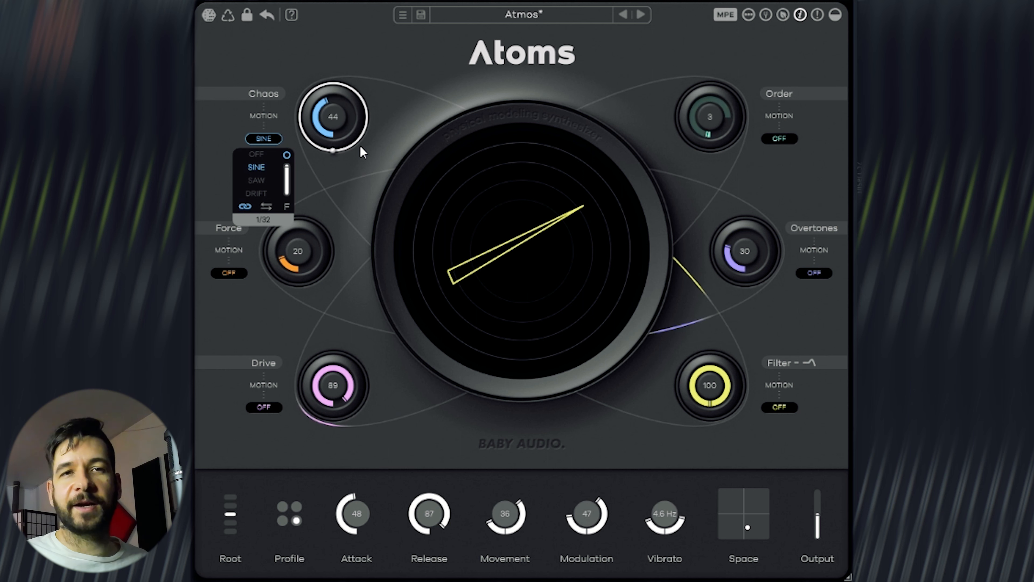
pyautogui.moveTo(287, 167)
pyautogui.mouseDown()
pyautogui.moveTo(287, 188)
pyautogui.moveTo(288, 160)
pyautogui.mouseUp()
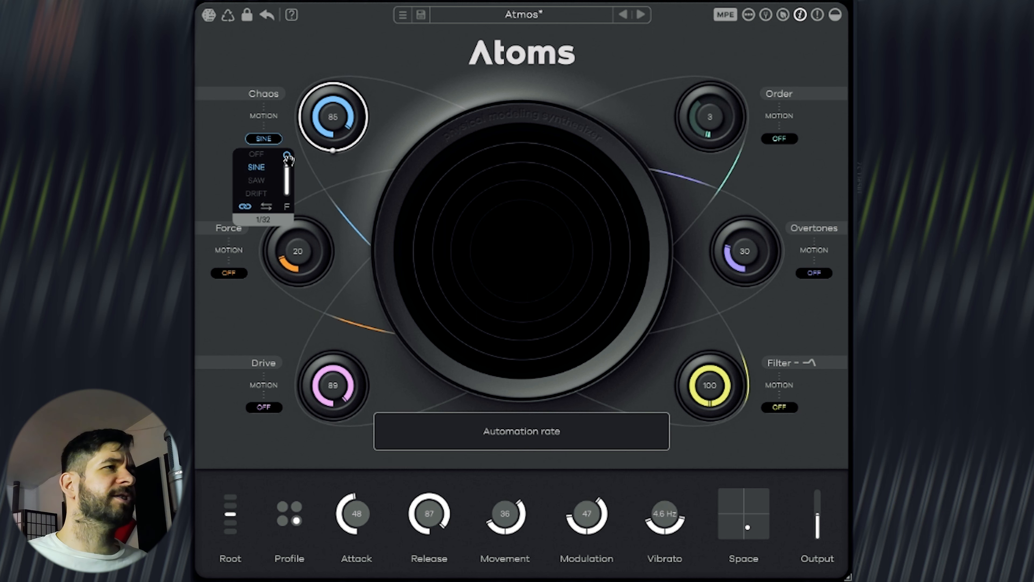
pyautogui.click(249, 208)
pyautogui.moveTo(283, 178); pyautogui.dragTo(288, 156)
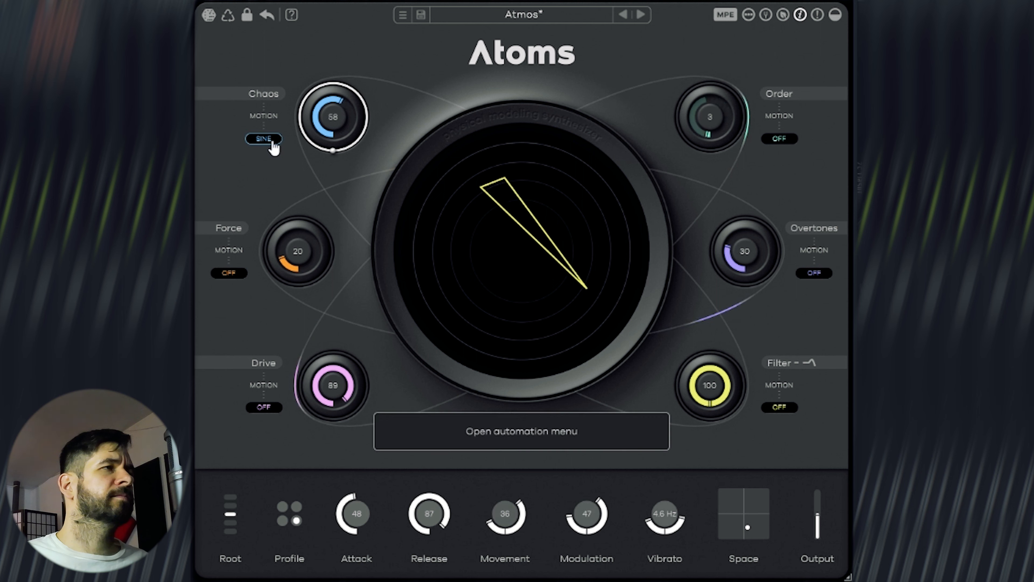
# - Switch the Chaos motion to Saw and limit its range to roughly the lower half of the knob
pyautogui.click(263, 138)
pyautogui.click(280, 180)
pyautogui.moveTo(334, 151); pyautogui.dragTo(335, 223)
pyautogui.moveTo(303, 131); pyautogui.dragTo(303, 156)
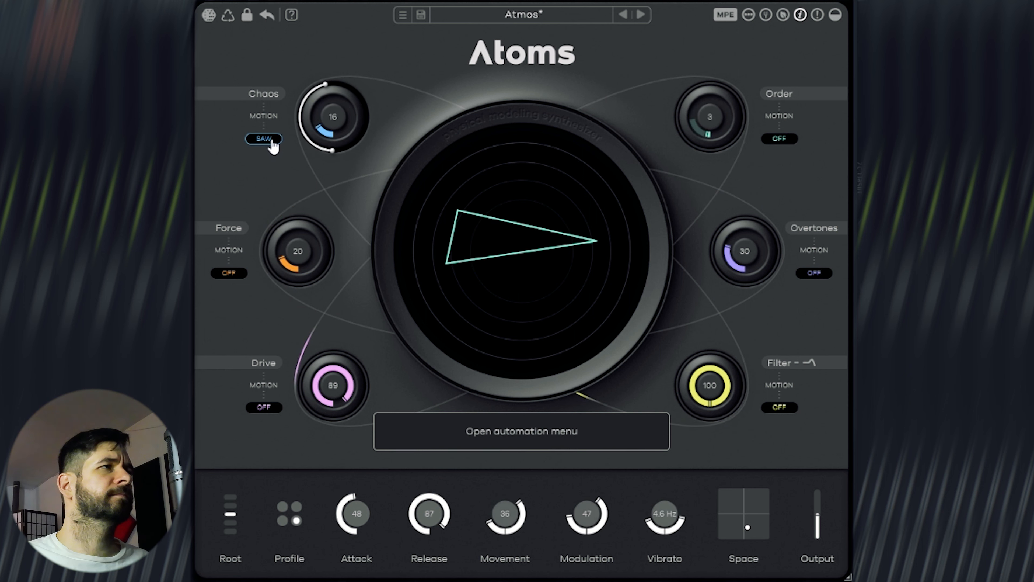
pyautogui.click(271, 141)
pyautogui.click(319, 170)
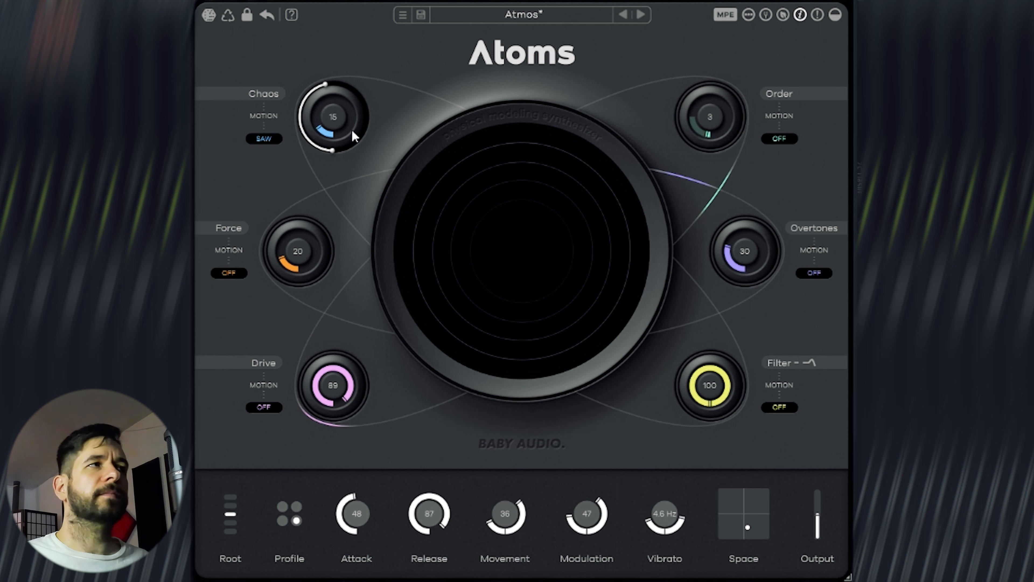
pyautogui.moveTo(320, 83)
pyautogui.mouseDown()
pyautogui.moveTo(301, 114)
pyautogui.moveTo(310, 150)
pyautogui.moveTo(319, 28)
pyautogui.moveTo(306, 108)
pyautogui.moveTo(307, 67)
pyautogui.moveTo(323, 43)
pyautogui.moveTo(308, 70)
pyautogui.mouseUp()
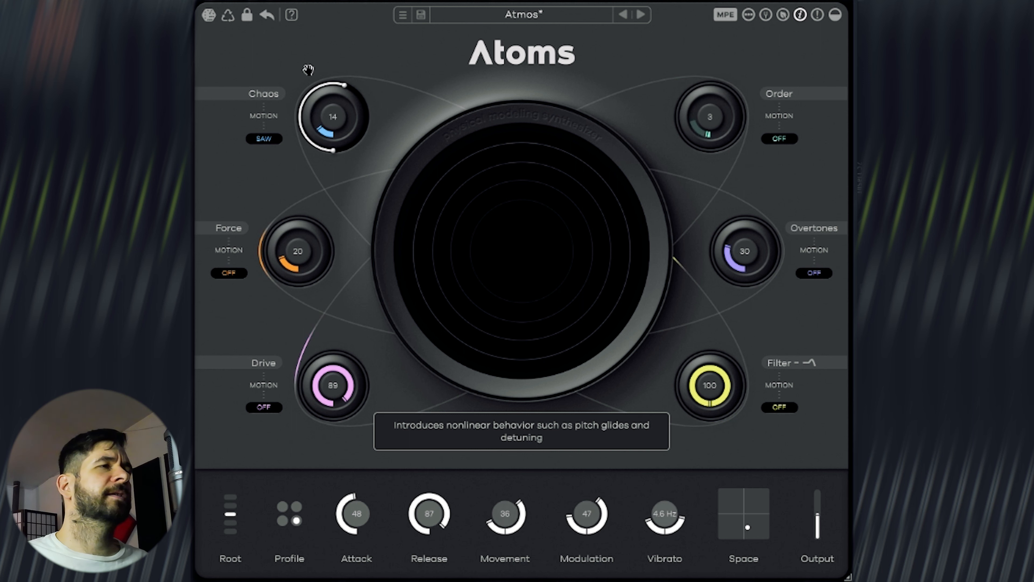
# - Try retrigger mode for the Chaos motion, then select hold mode with a time of 1.6 s
pyautogui.click(261, 141)
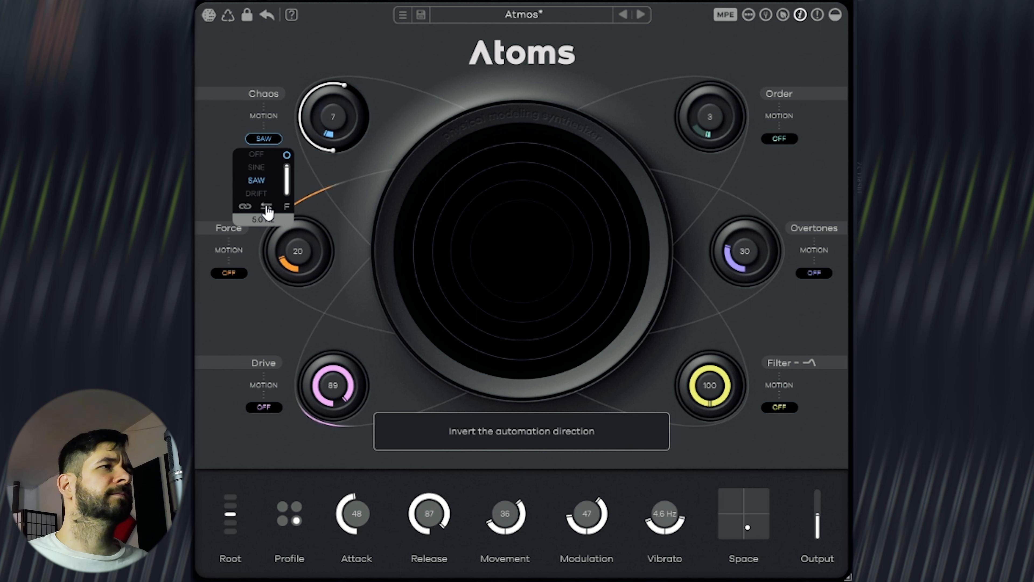
pyautogui.click(287, 208)
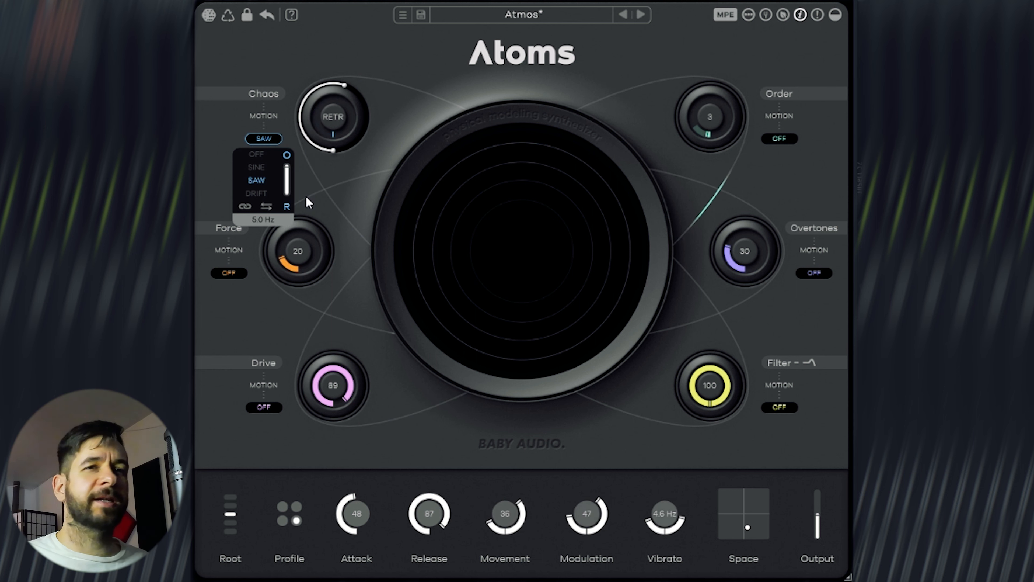
pyautogui.click(287, 207)
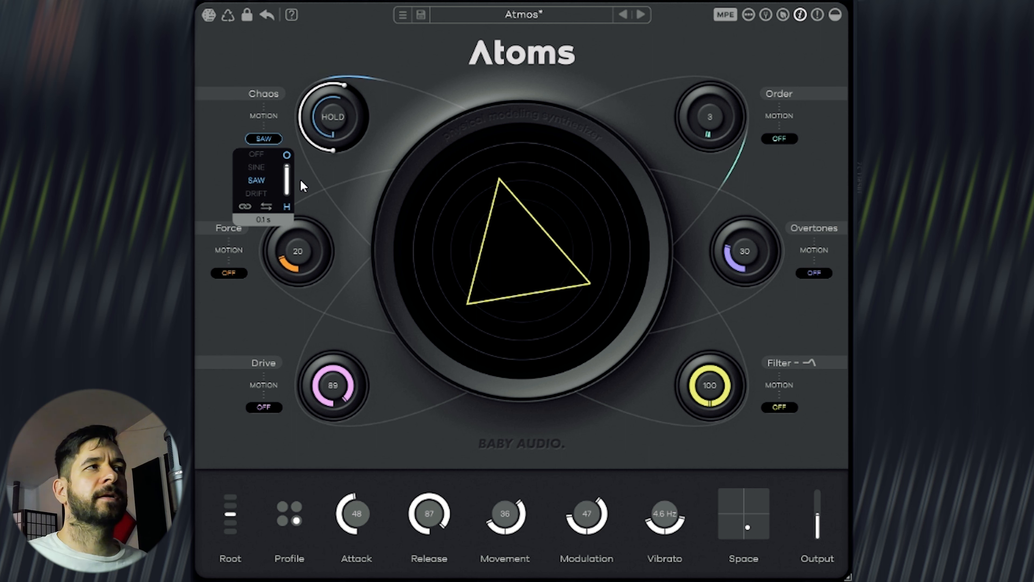
pyautogui.moveTo(287, 173); pyautogui.dragTo(281, 189)
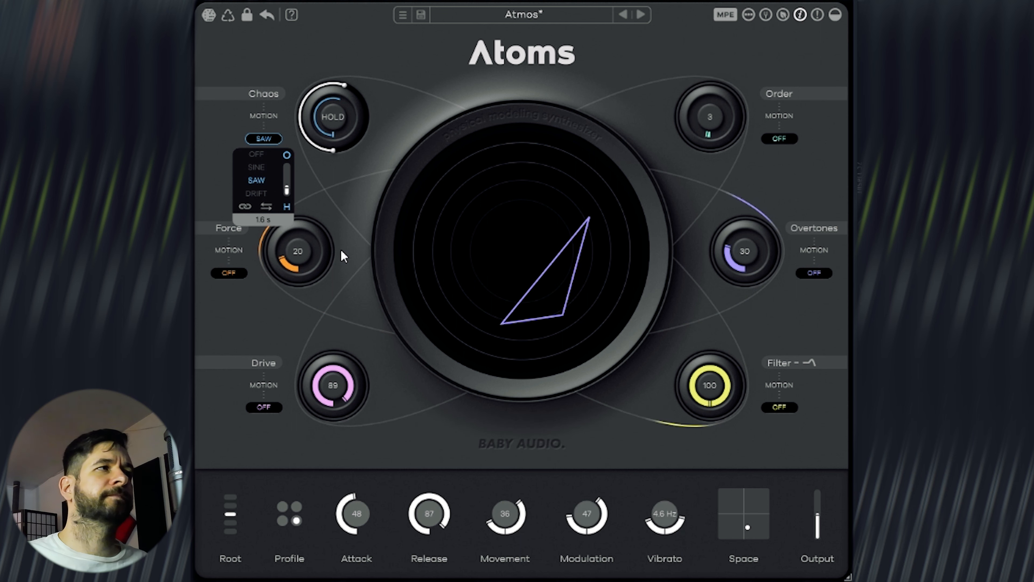
# - Copy the Chaos motion settings to the Force parameter
pyautogui.click(367, 187)
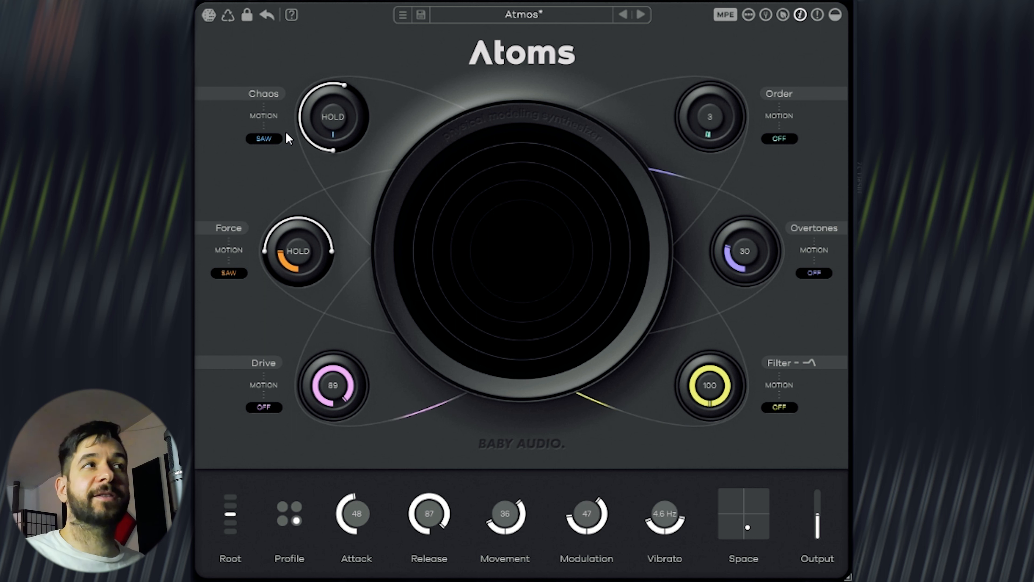
pyautogui.click(274, 139)
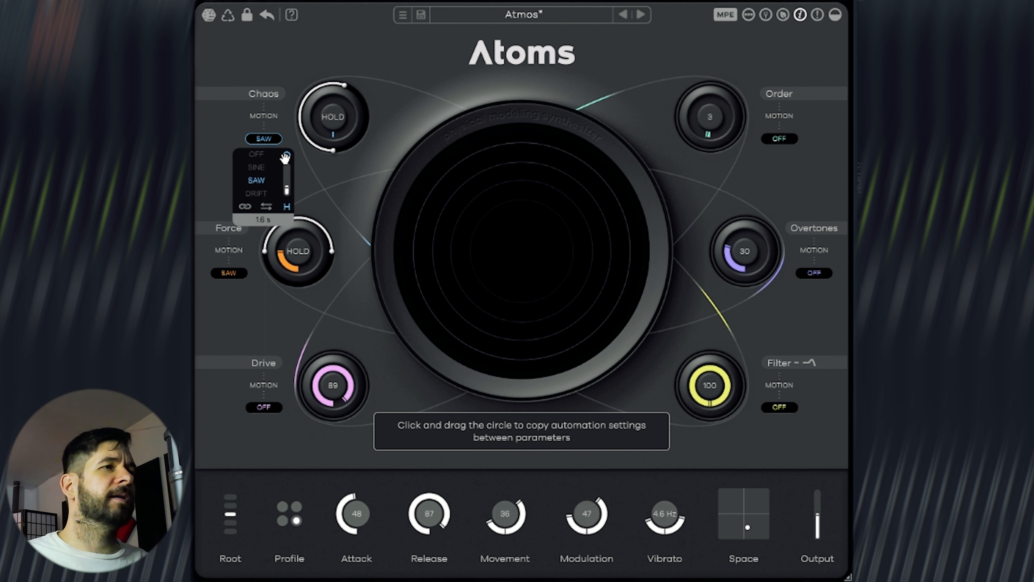
pyautogui.moveTo(285, 157); pyautogui.dragTo(310, 250)
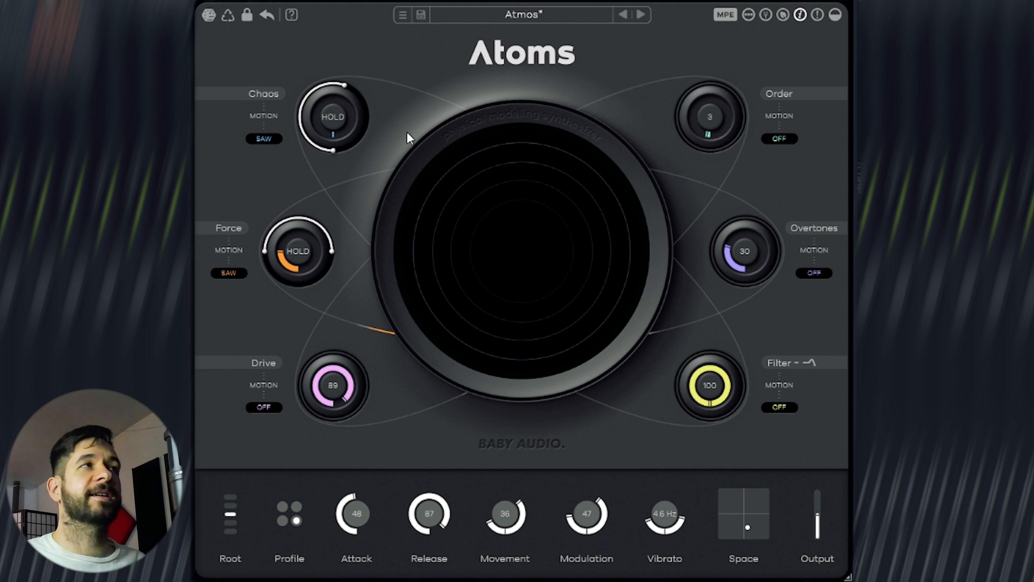
# - Randomize all of the synthesizer's parameters twice
pyautogui.click(209, 16)
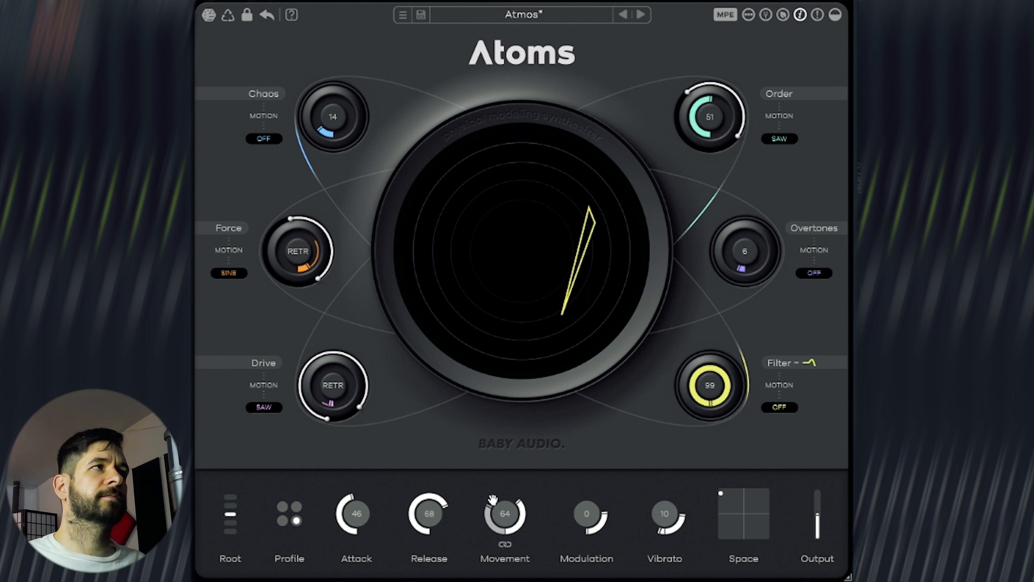
pyautogui.click(210, 16)
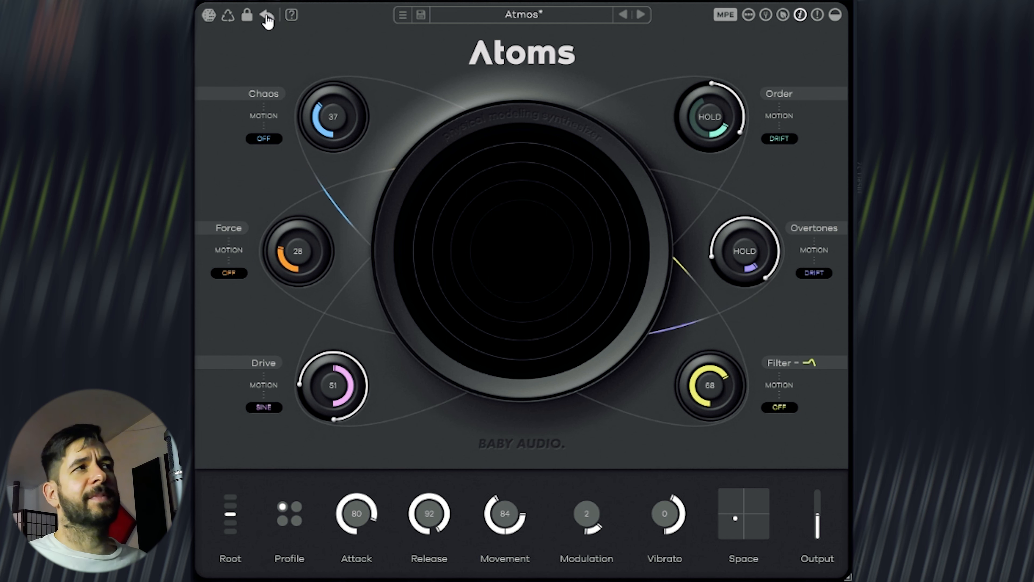
# - Lock Order against randomization and unlock it again, and create a new variation based on the current settings
pyautogui.click(246, 15)
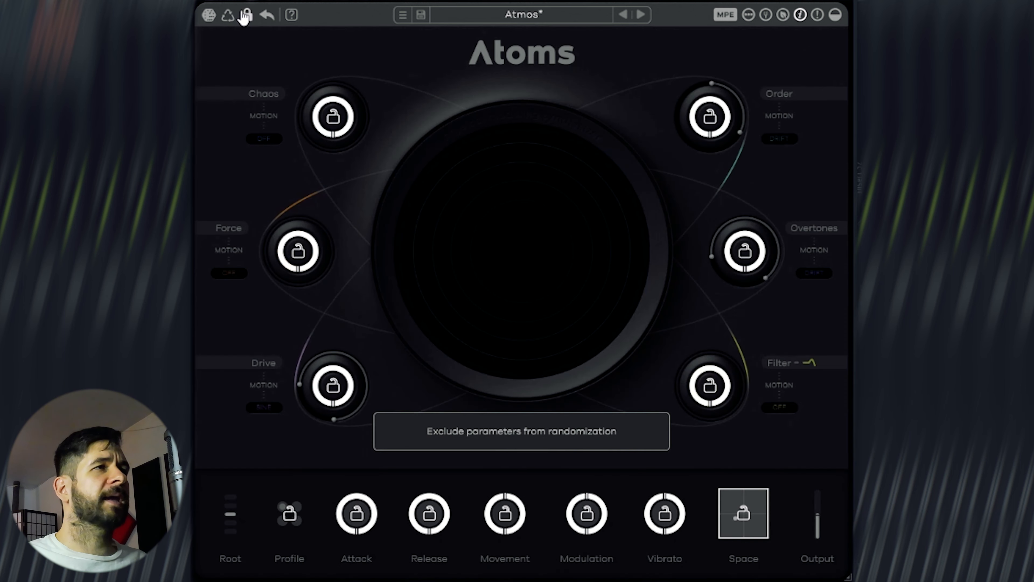
pyautogui.click(711, 119)
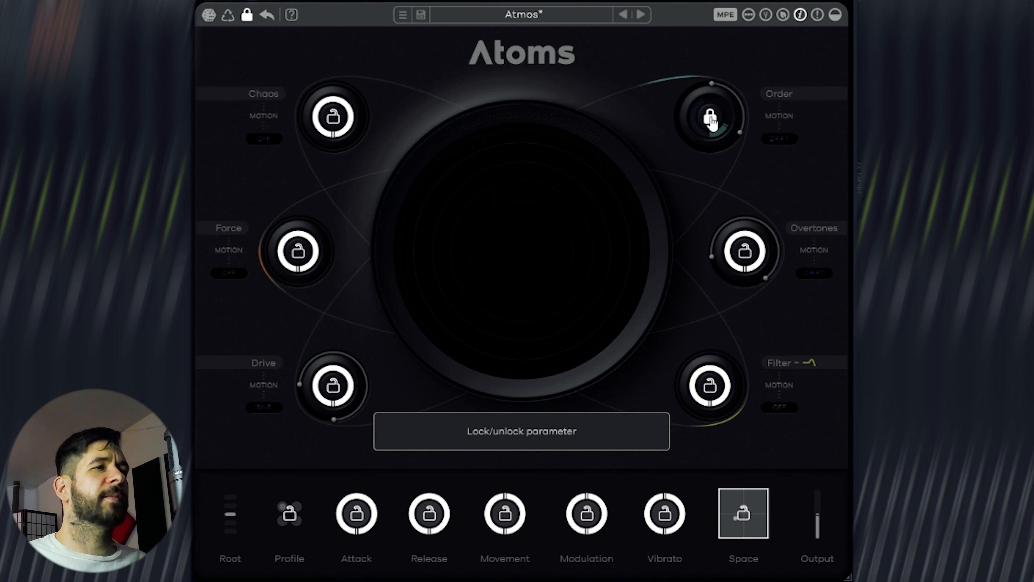
pyautogui.click(711, 119)
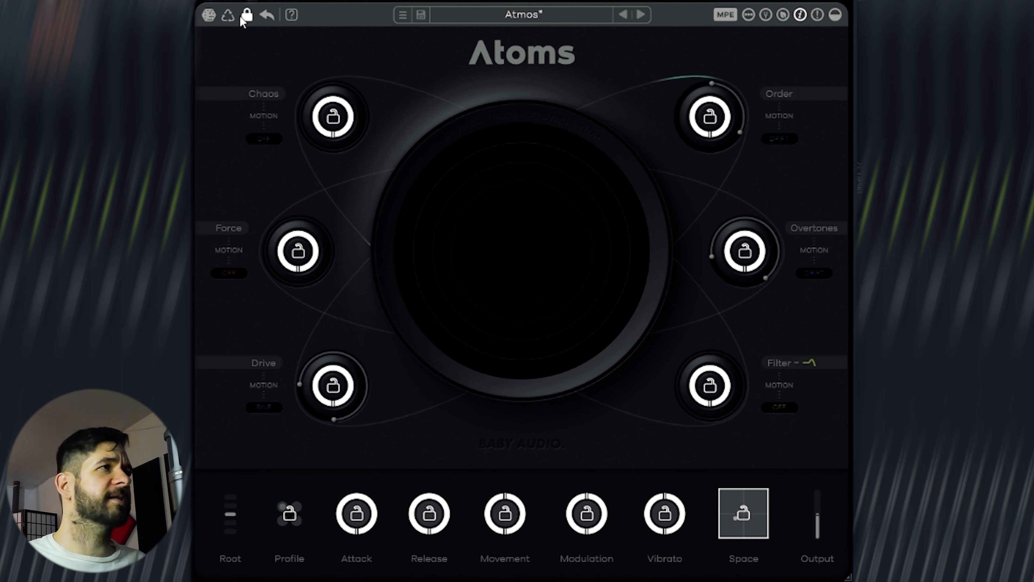
pyautogui.click(247, 17)
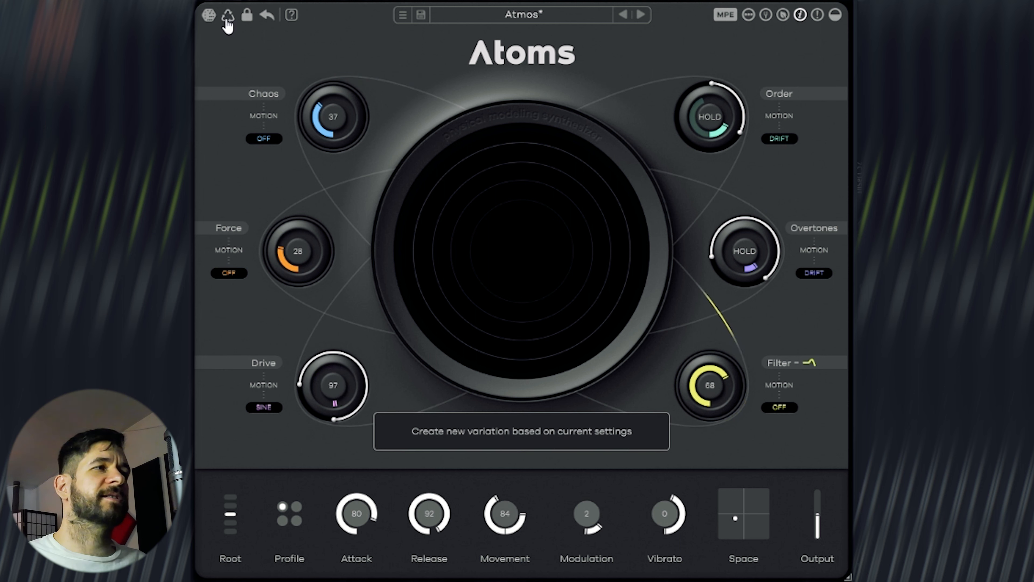
pyautogui.click(228, 16)
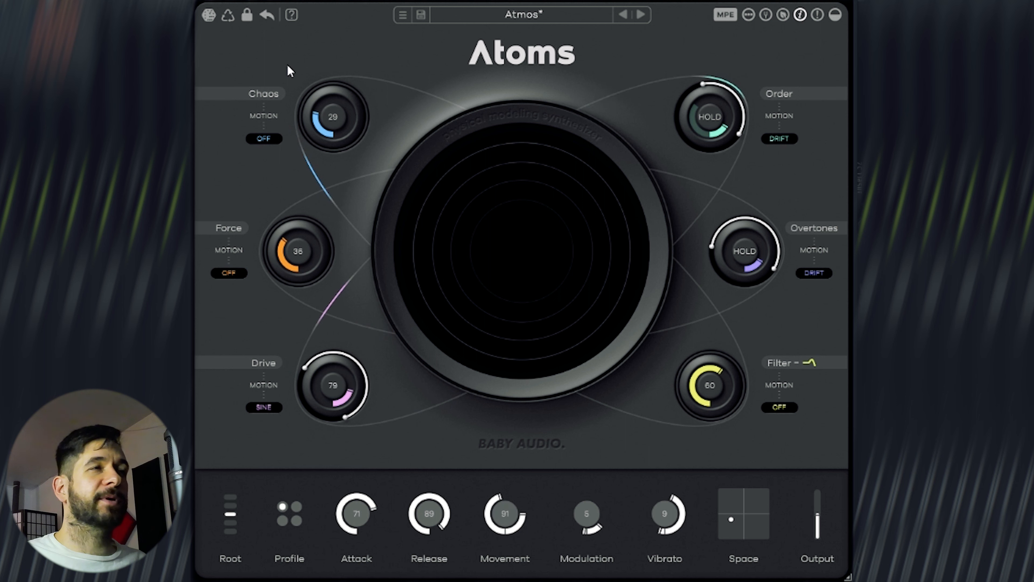
# - Advance through the Lead presets from Atomgorgon via Buzzy String, Flares and Knocky Atoms to Lullaby
pyautogui.moveTo(333, 78)
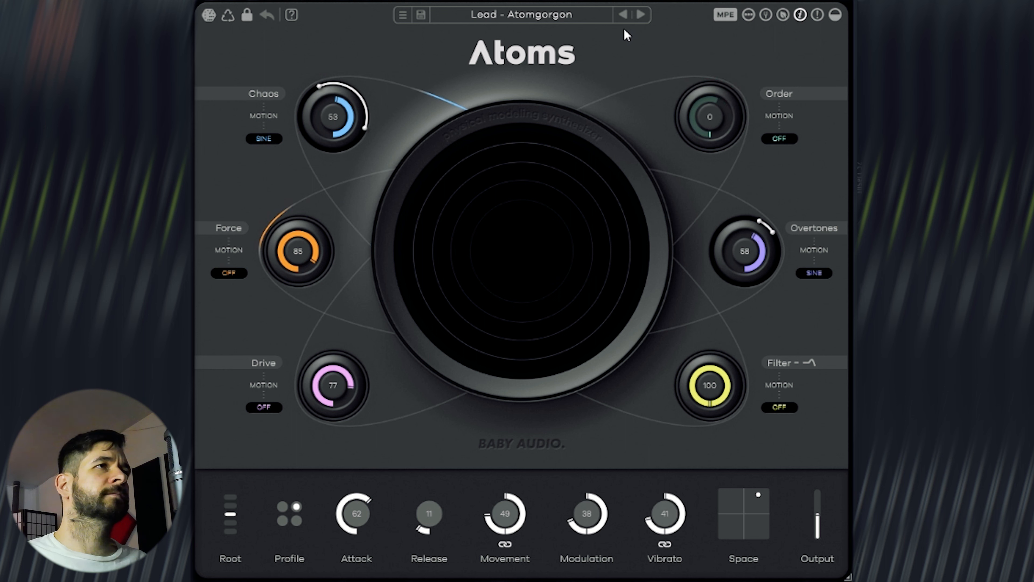
pyautogui.click(645, 19)
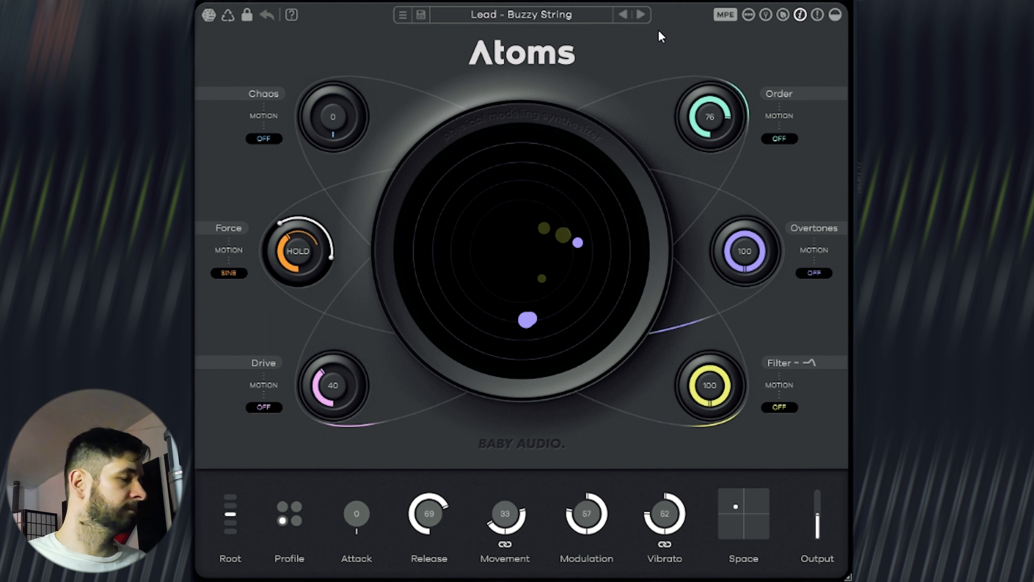
pyautogui.click(641, 14)
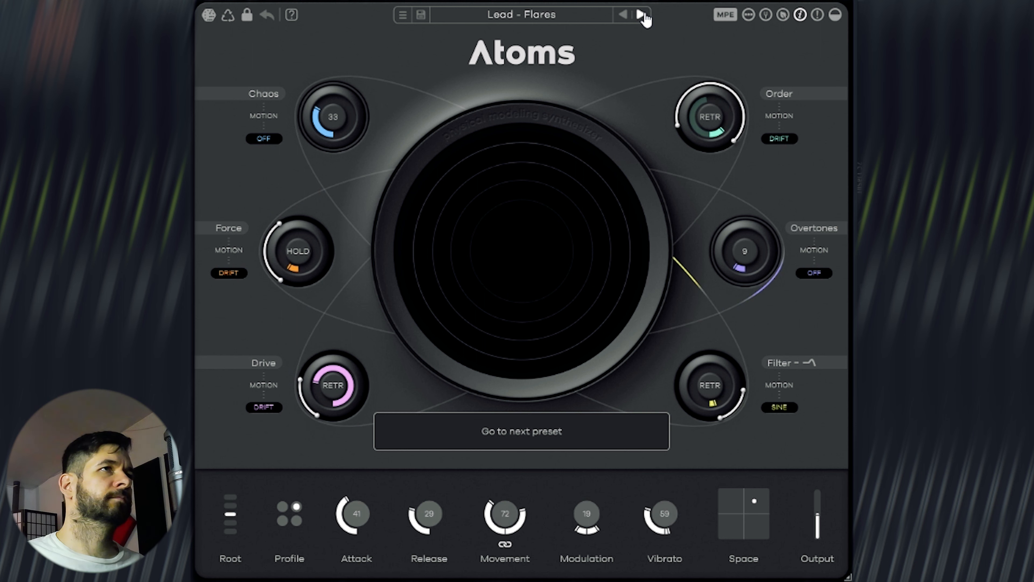
pyautogui.click(641, 15)
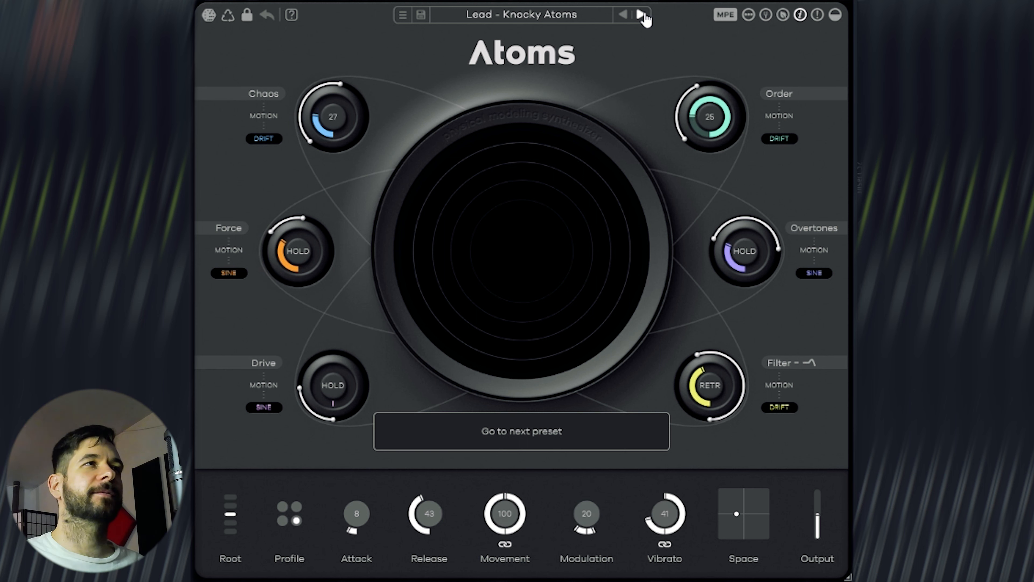
pyautogui.click(645, 17)
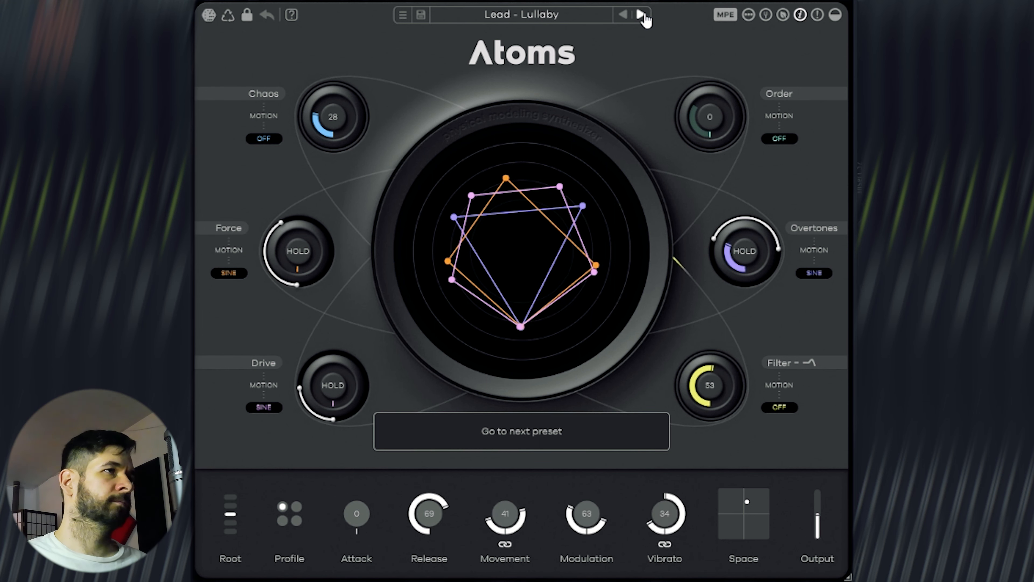
# - Advance through the remaining Lead presets from Techy via Wasp to X-Fly
pyautogui.click(641, 15)
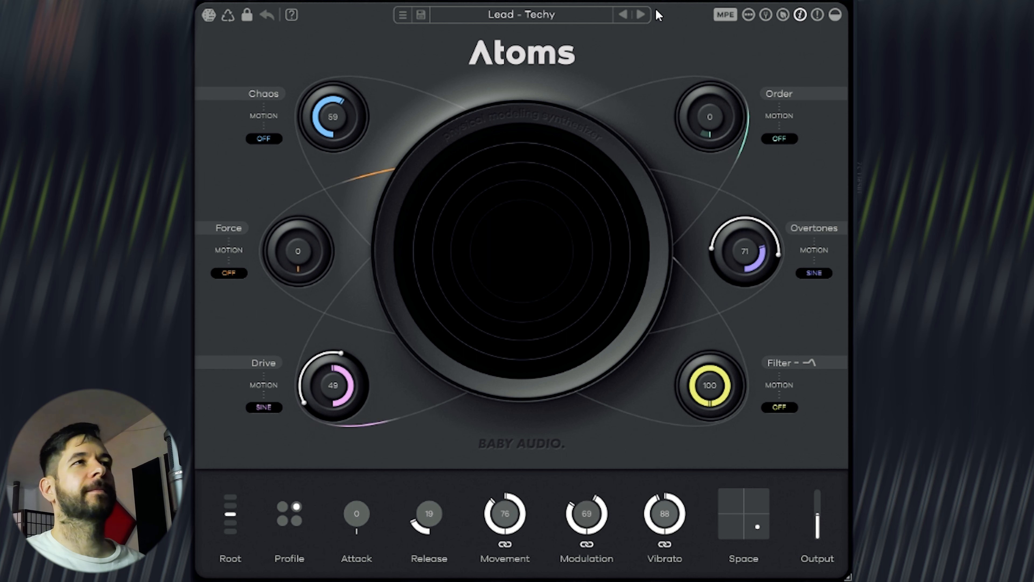
pyautogui.click(646, 17)
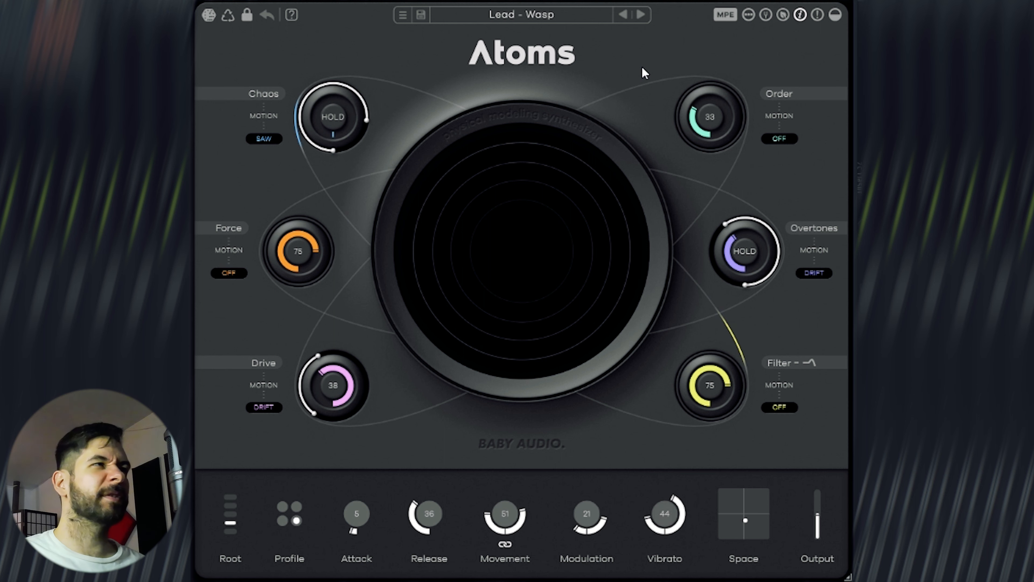
pyautogui.click(640, 15)
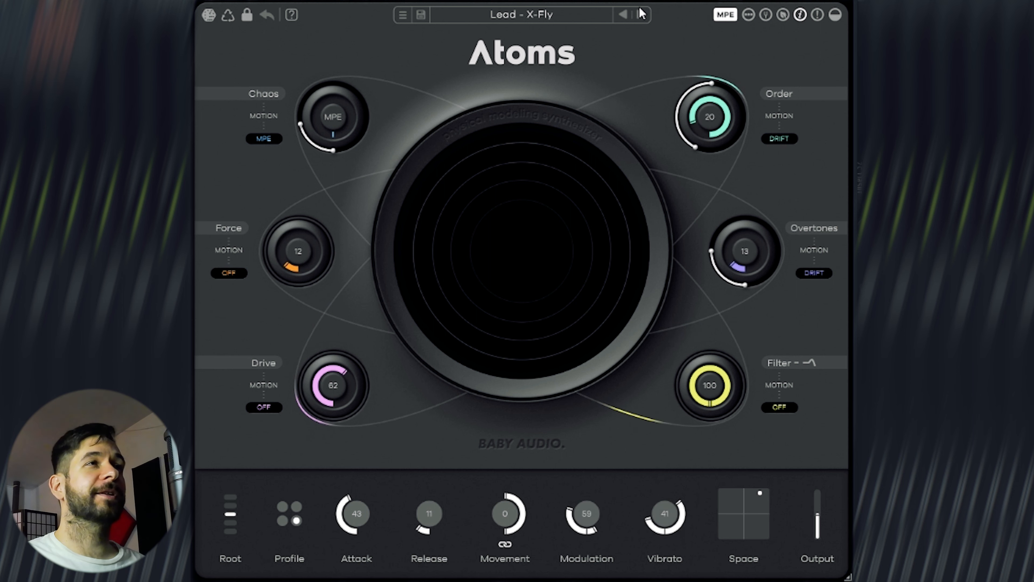
# - Continue into the Pad presets, loading Ectoparty, Out Of Orbit and Pulsar in turn
pyautogui.click(646, 19)
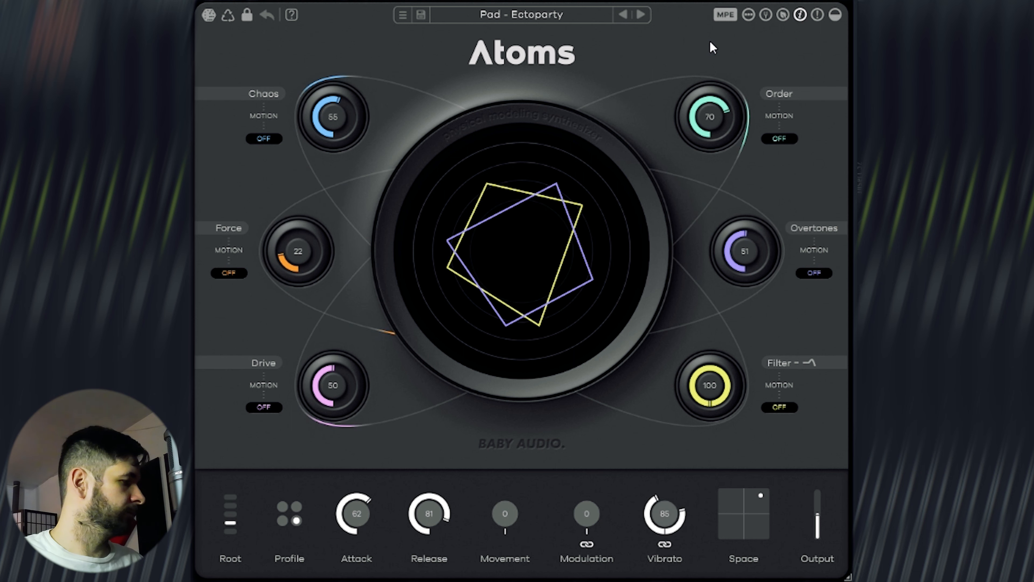
pyautogui.click(641, 14)
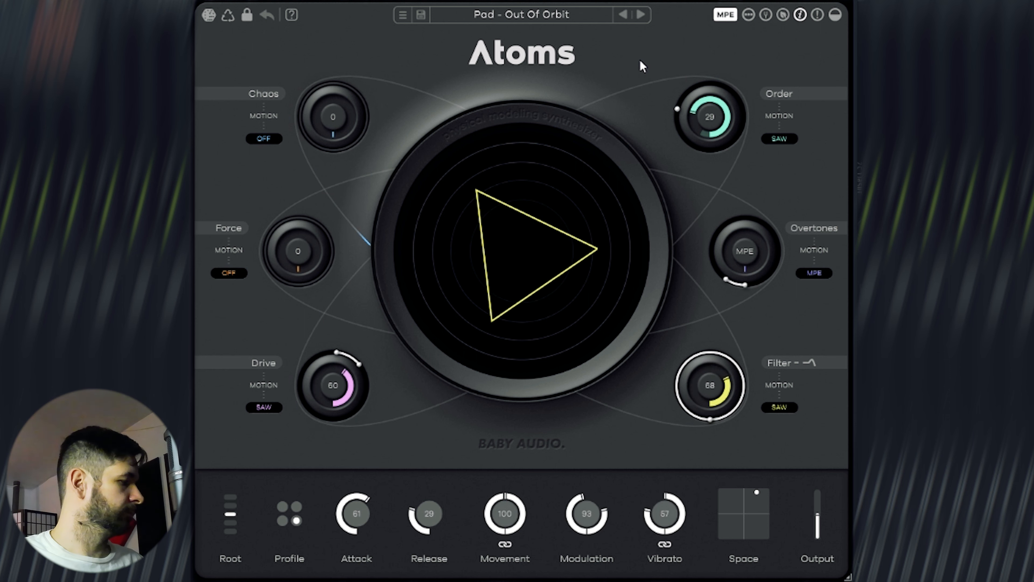
pyautogui.click(641, 15)
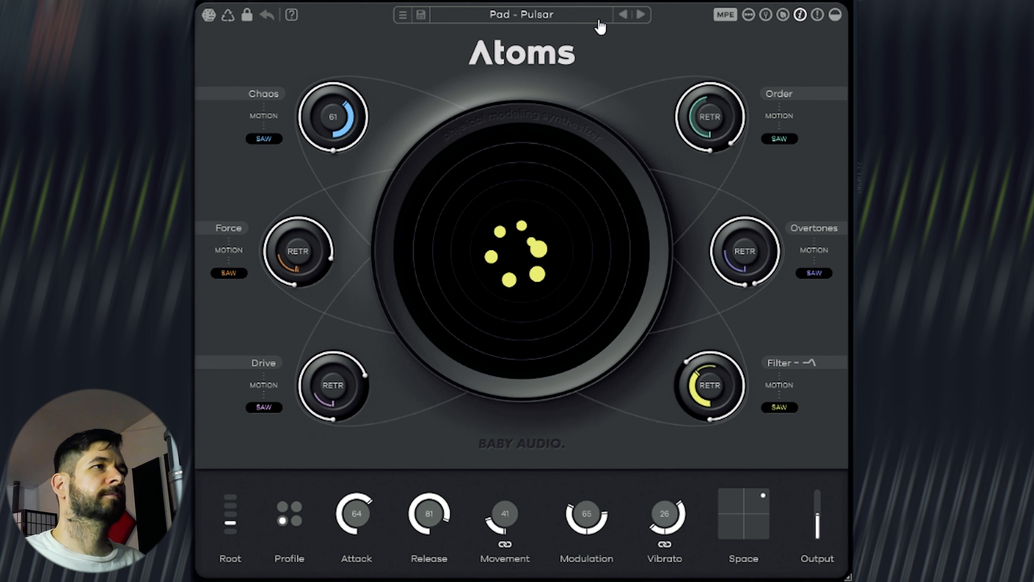
pyautogui.click(596, 18)
pyautogui.click(753, 56)
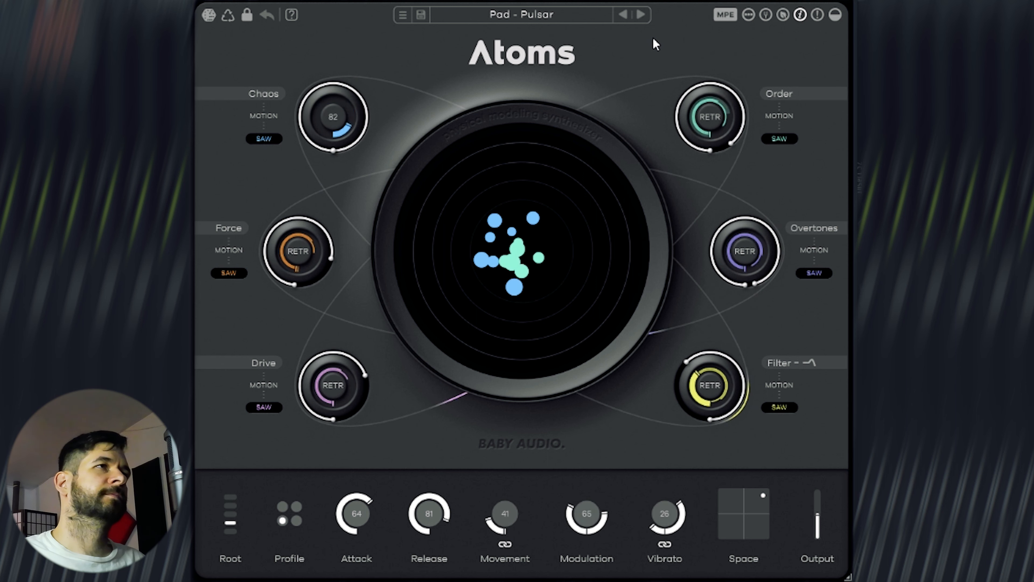
# - Move on to the Pluck presets, stepping through Cyber Rain and Foxy and settling on Marbellous
pyautogui.click(640, 16)
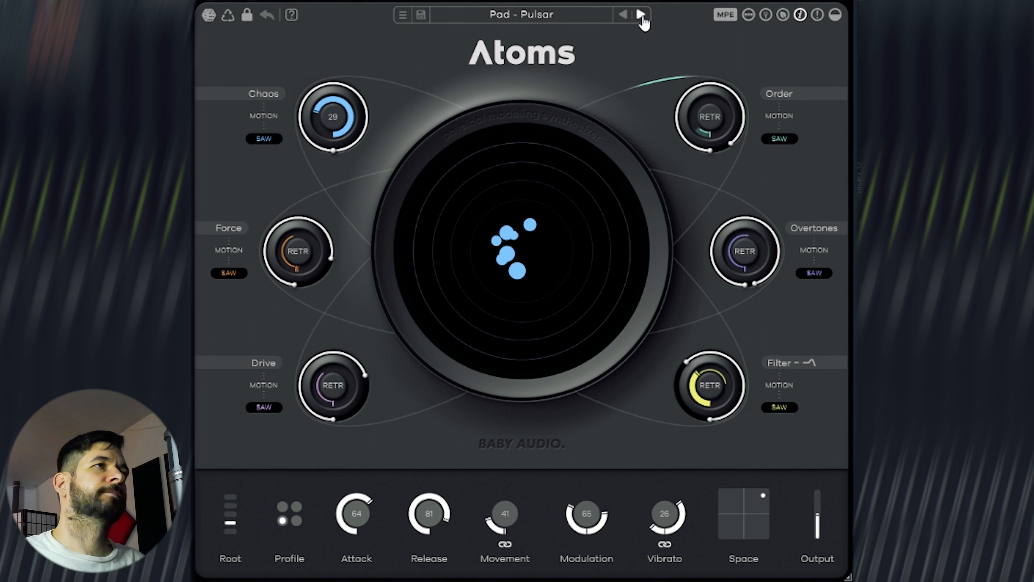
pyautogui.click(641, 16)
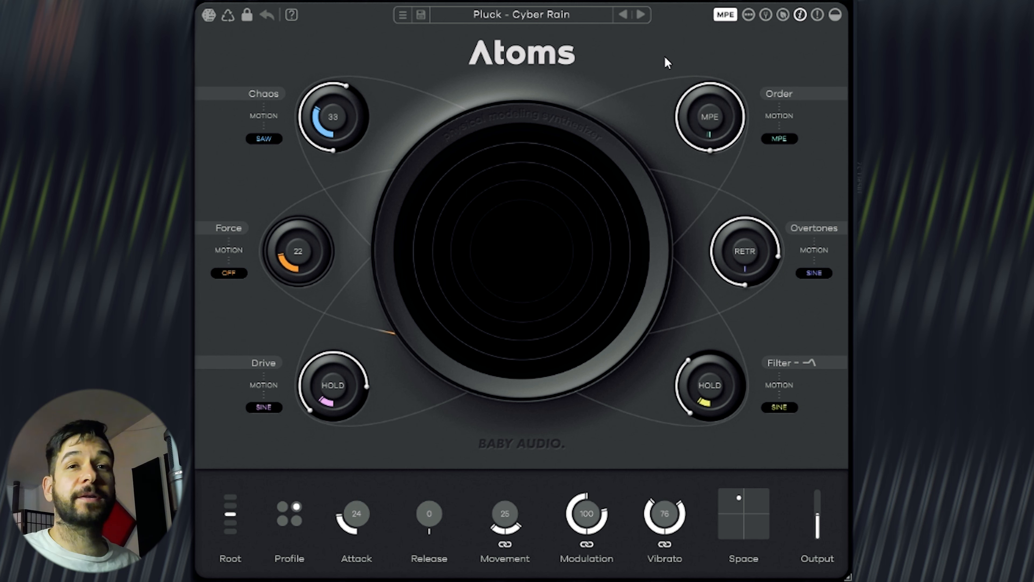
pyautogui.click(624, 16)
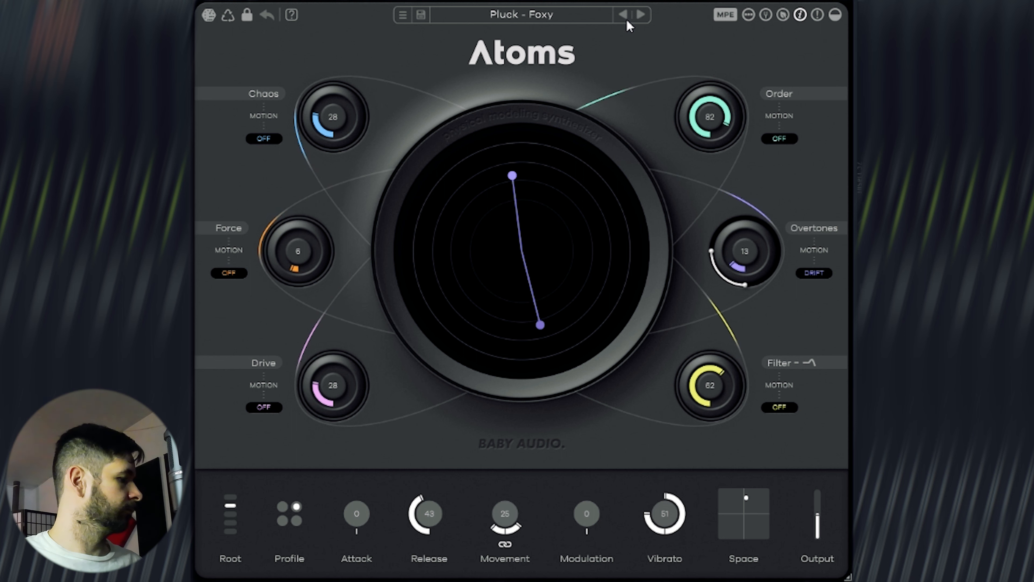
pyautogui.click(640, 15)
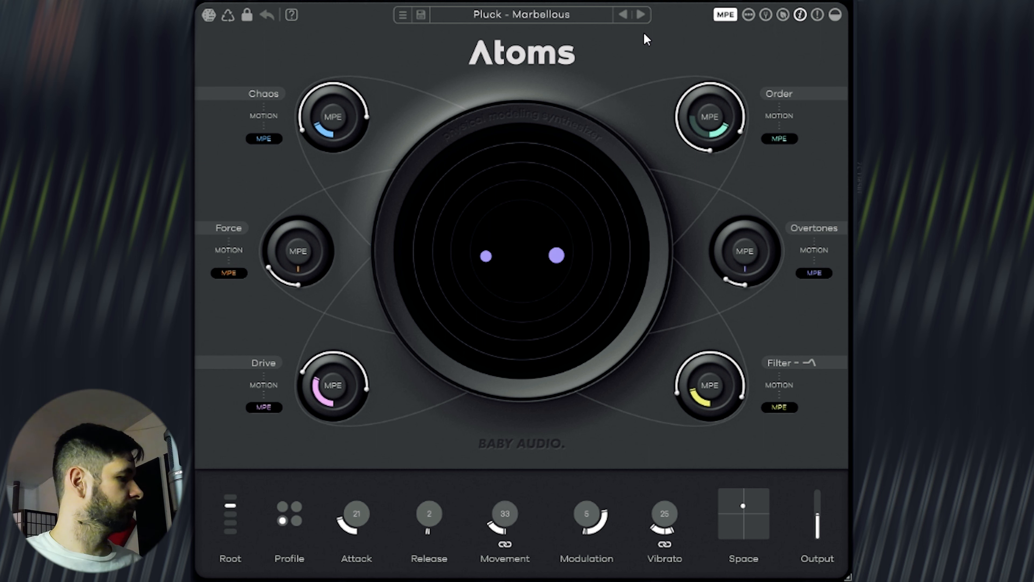
pyautogui.click(641, 14)
pyautogui.click(624, 15)
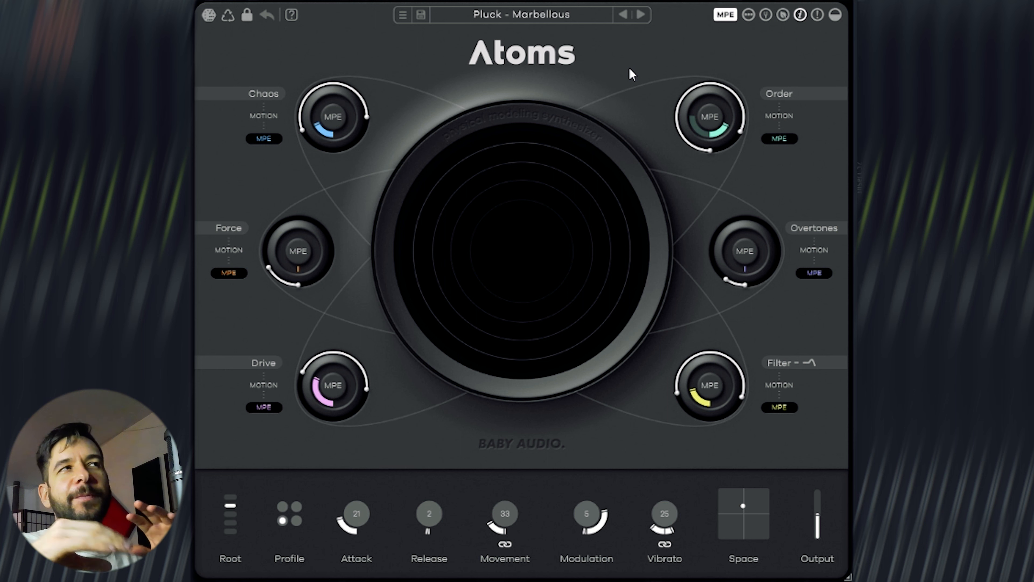